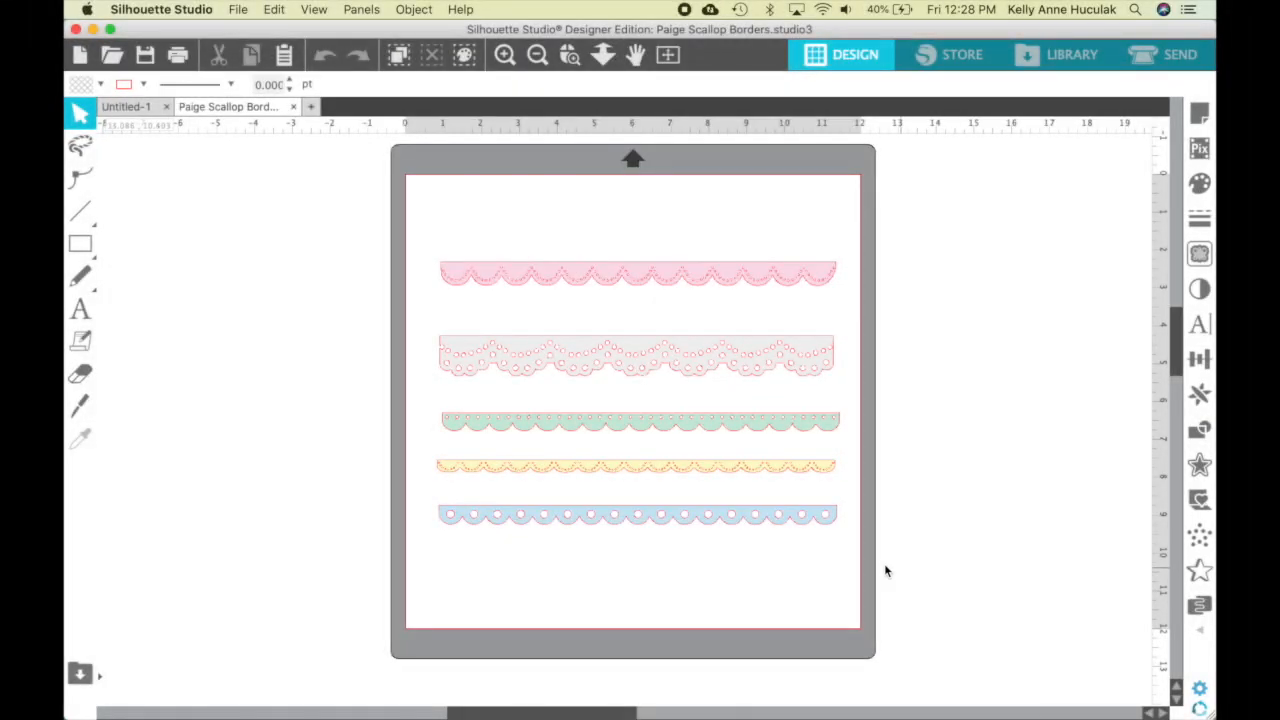
Delete the pink, grey, green and yellow borders, keeping only the blue scallop border with round holes.
left_click(823, 522)
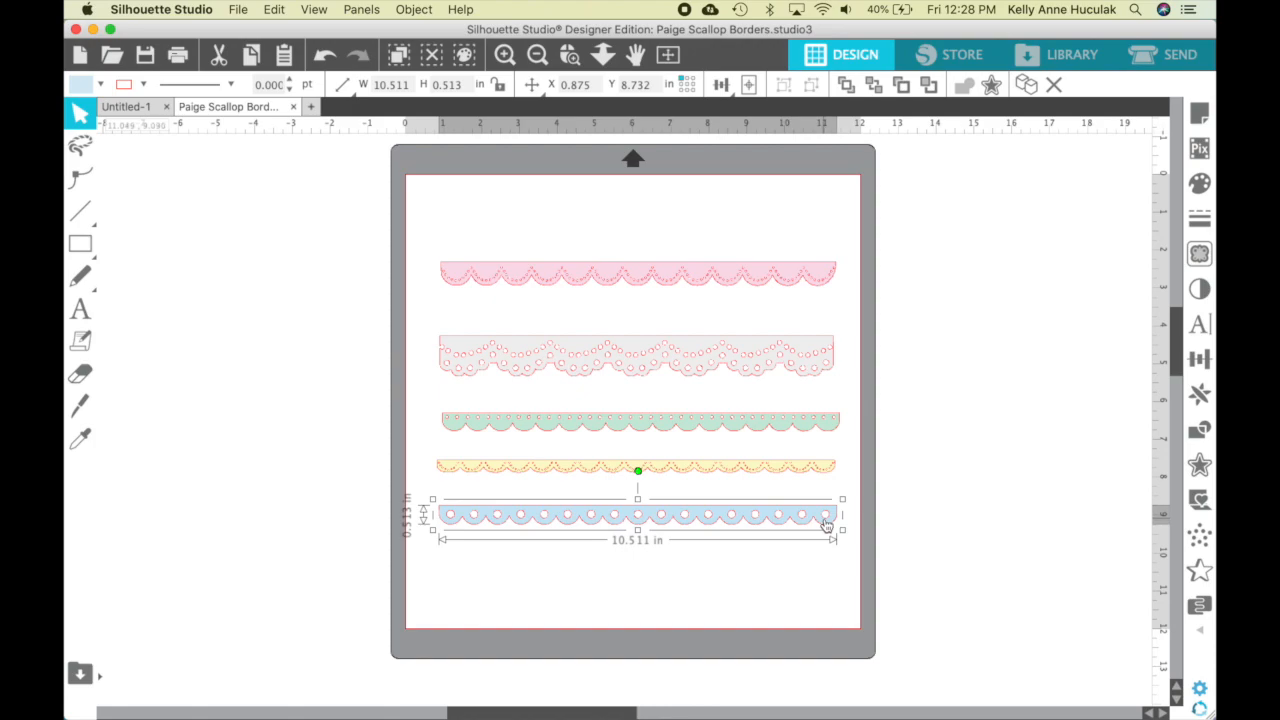
left_click(874, 274)
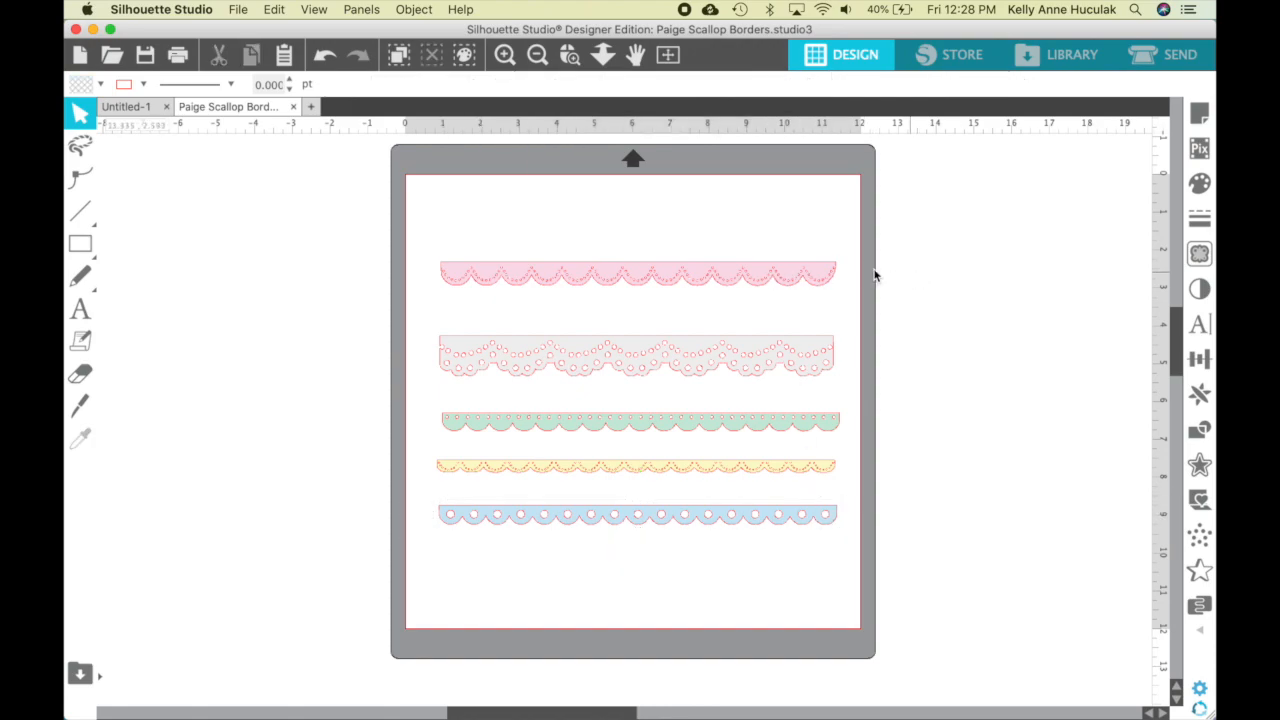
left_click_drag(421, 237, 808, 442)
key("Delete")
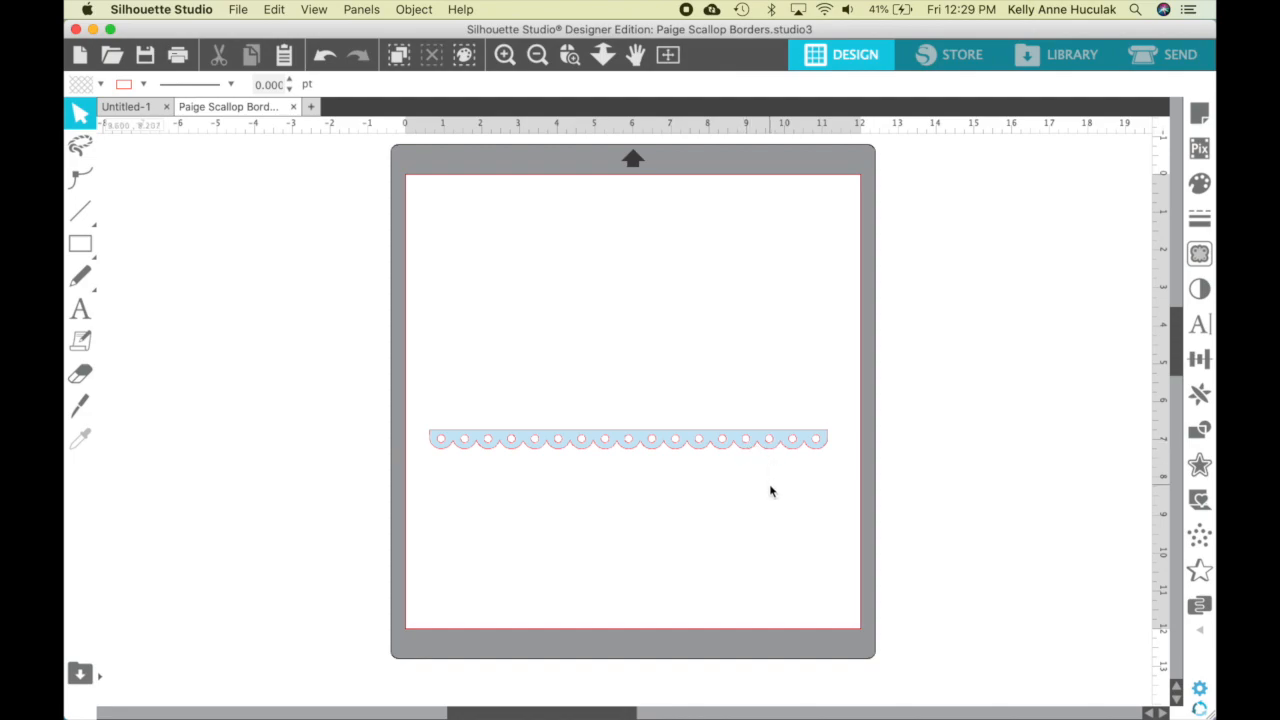
Release the compound path of the blue scallop border to separate its circles from the strip.
left_click(445, 437)
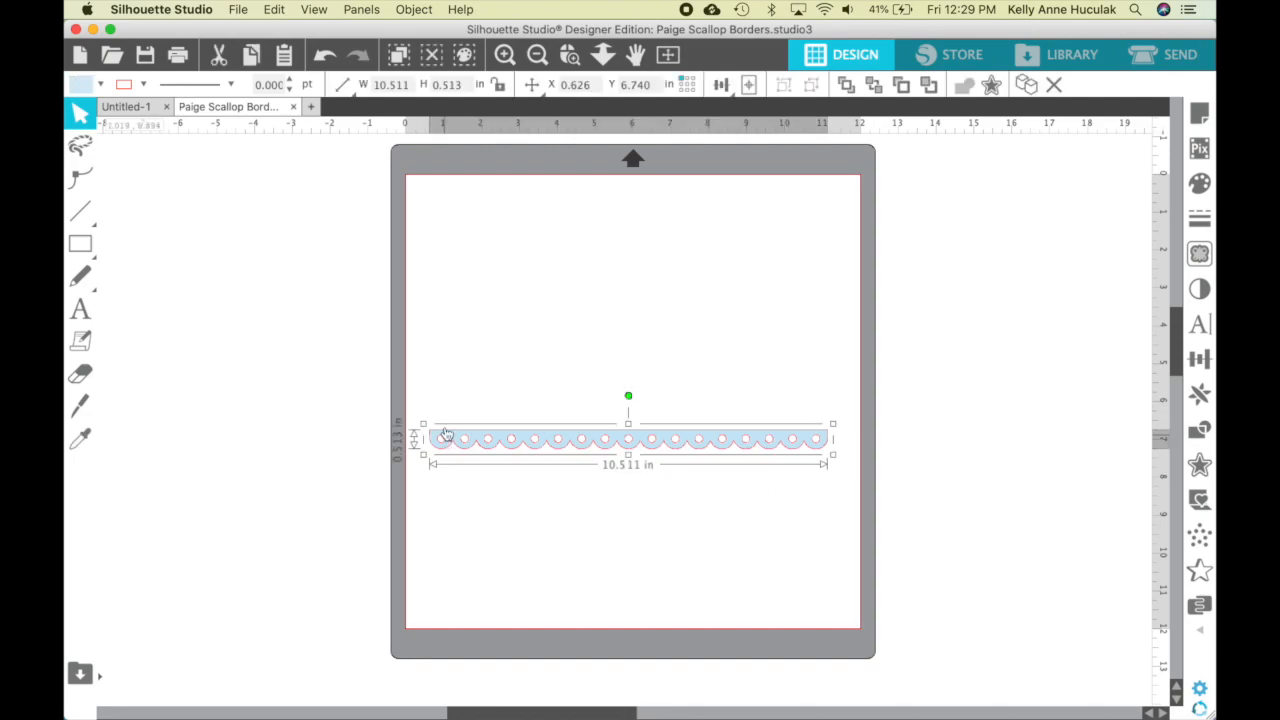
left_click(412, 10)
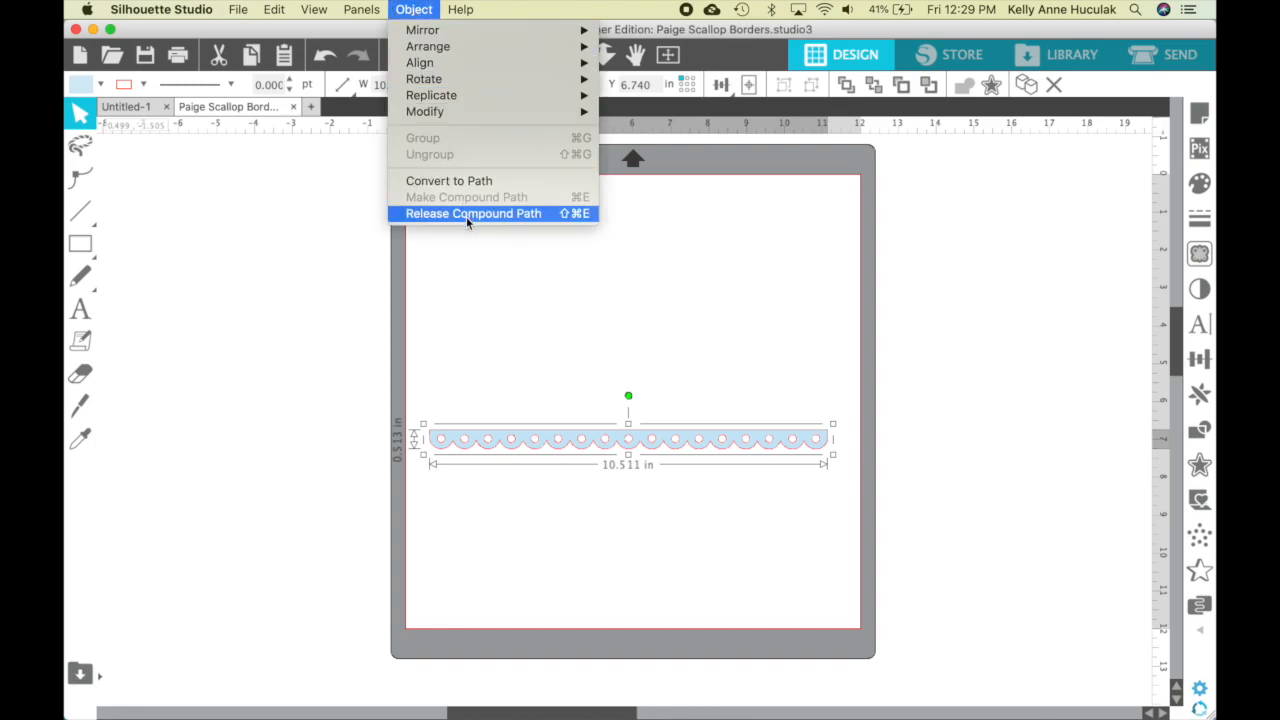
left_click(466, 216)
left_click(562, 518)
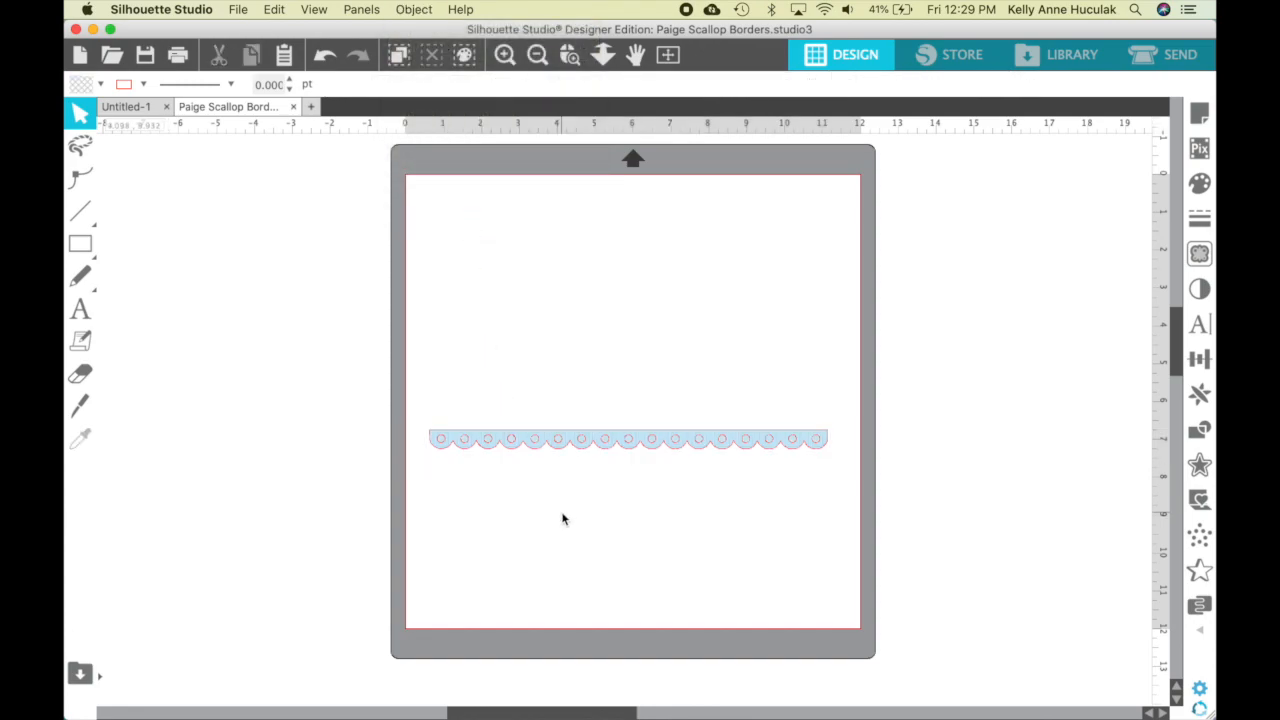
Move the scallop strip down off its circles and delete the row of circles.
left_click_drag(603, 451, 600, 486)
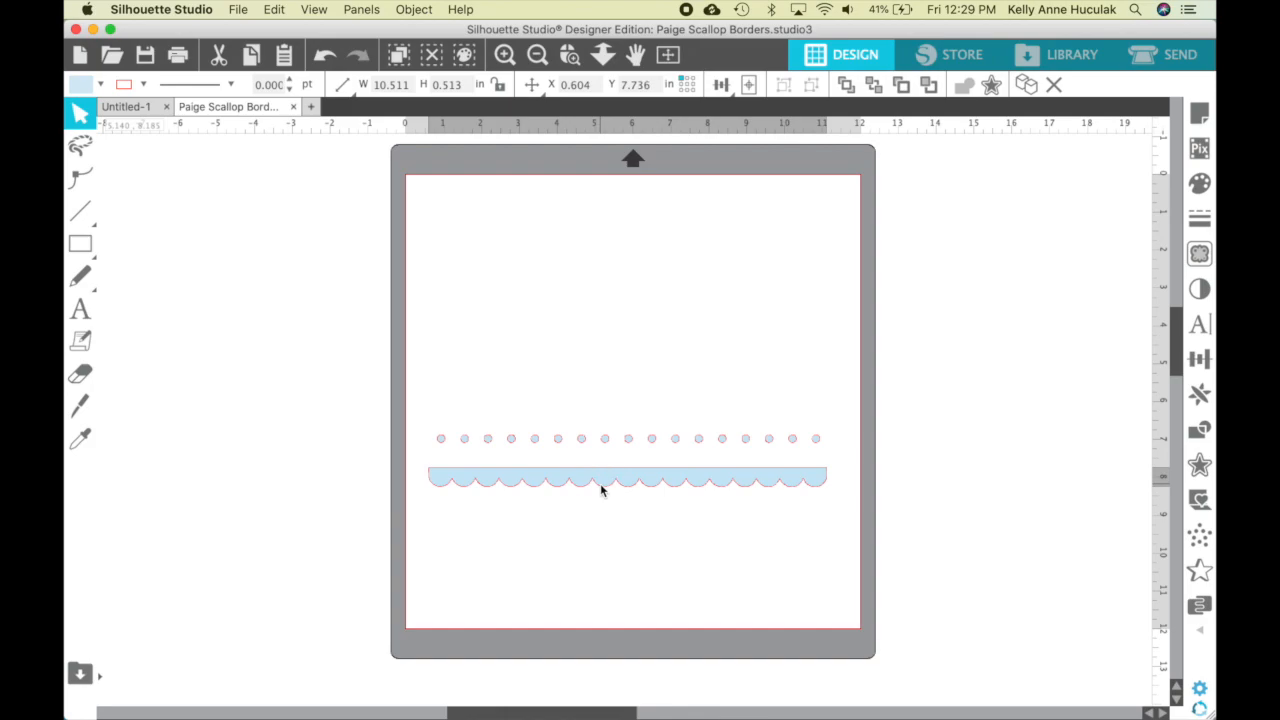
left_click(430, 413)
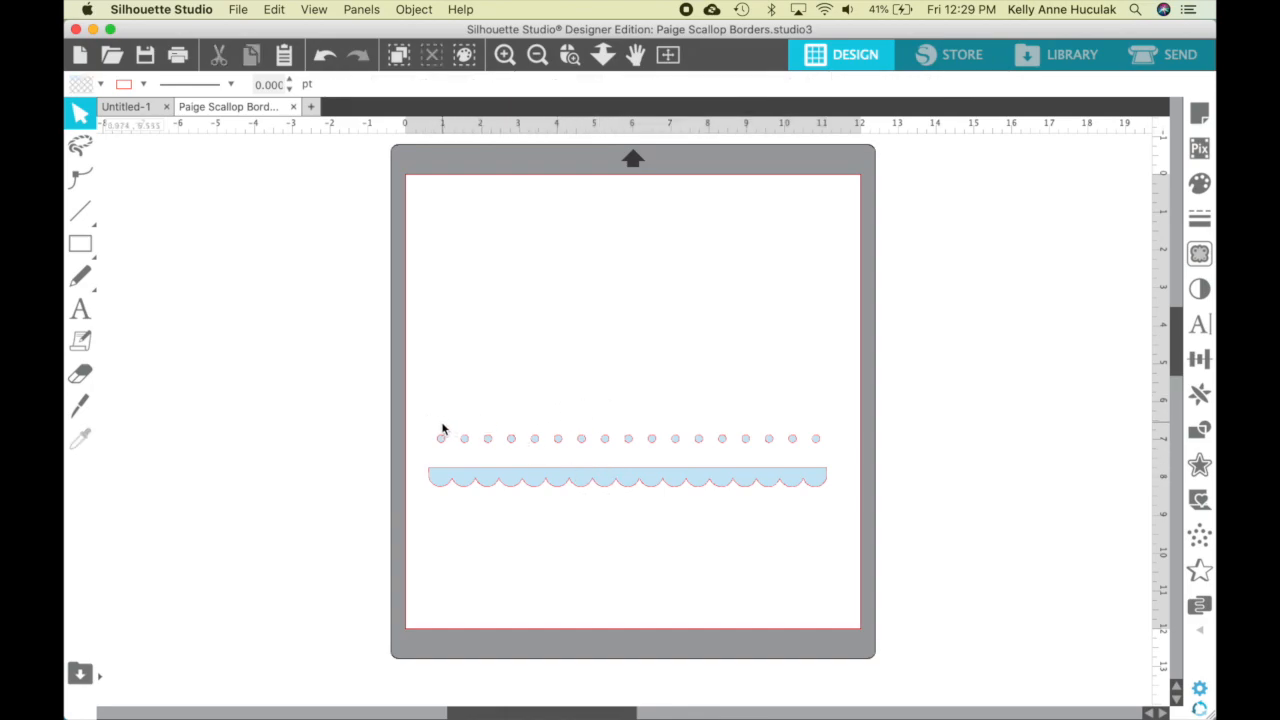
left_click_drag(432, 422, 830, 458)
key("Delete")
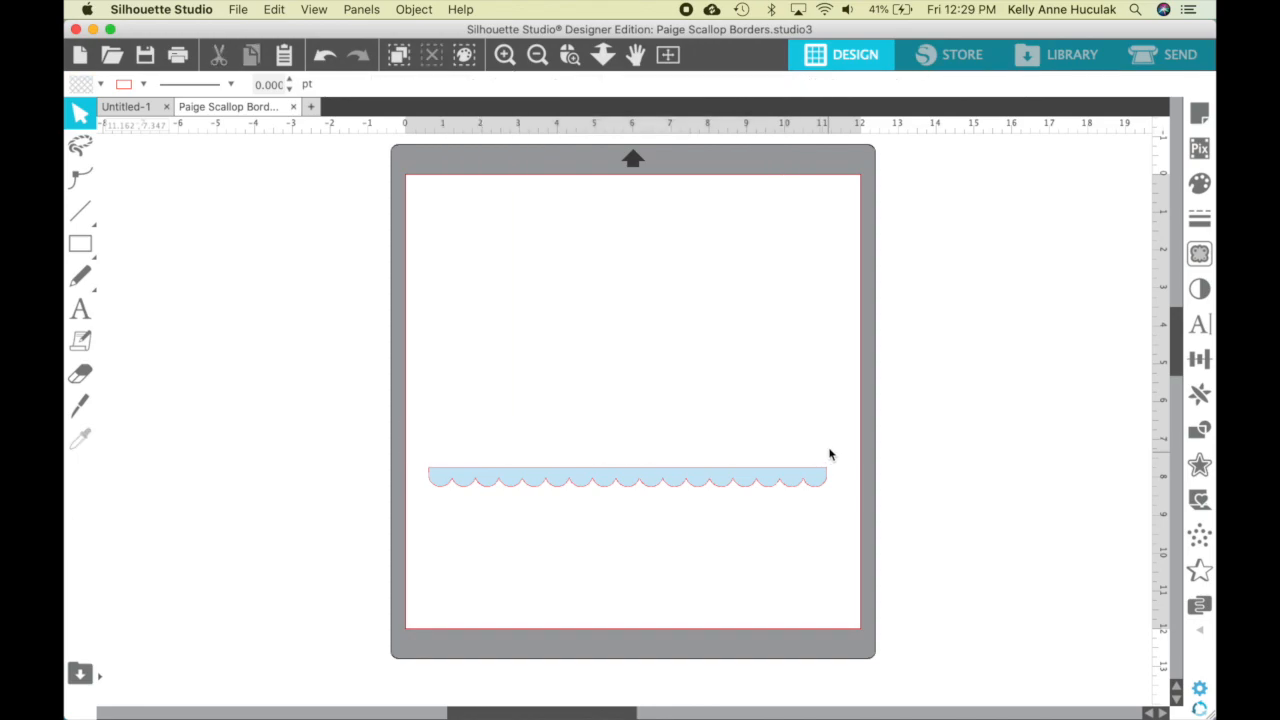
Resize the blue scallop strip to 11.8 in wide and 0.5 in high.
left_click(816, 490)
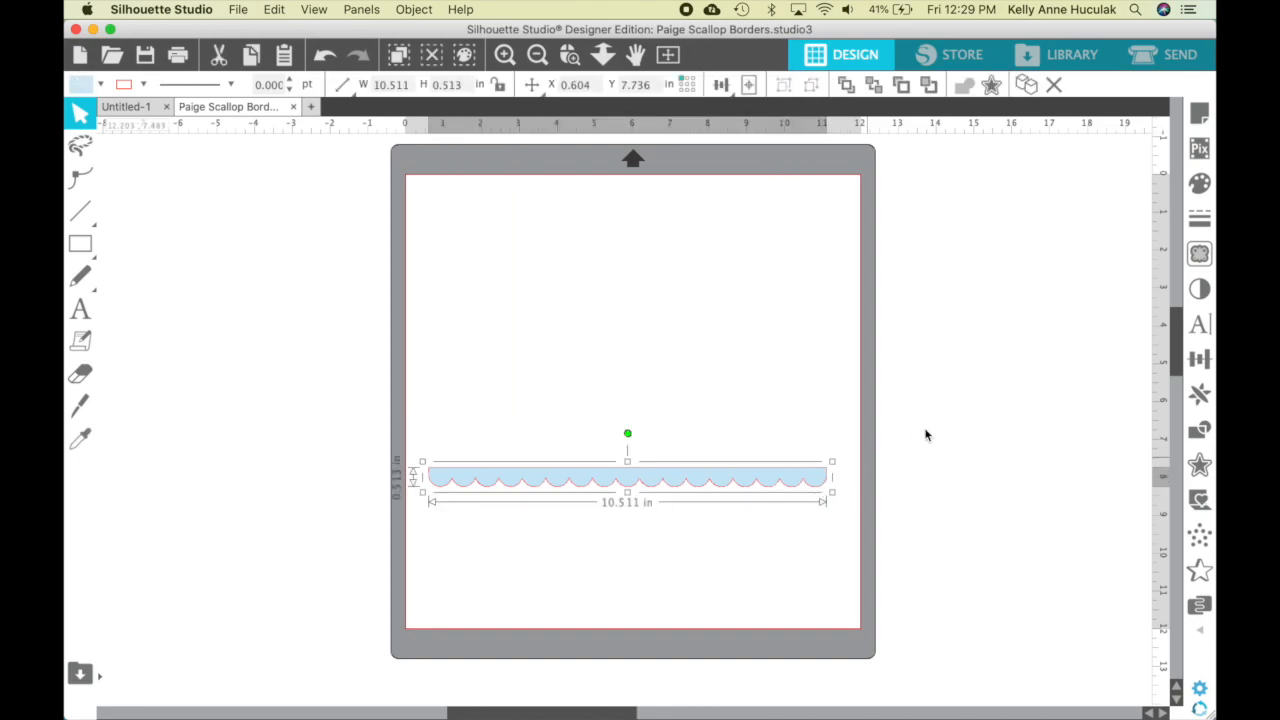
left_click(1197, 362)
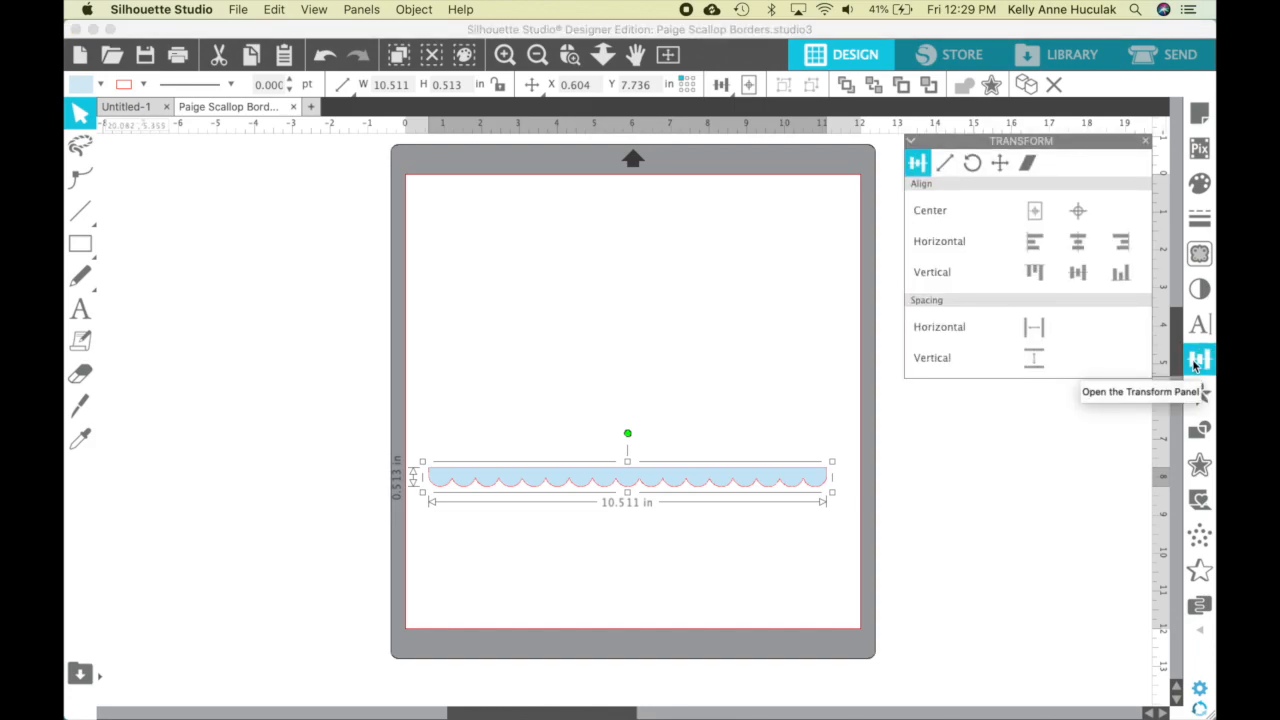
left_click(946, 164)
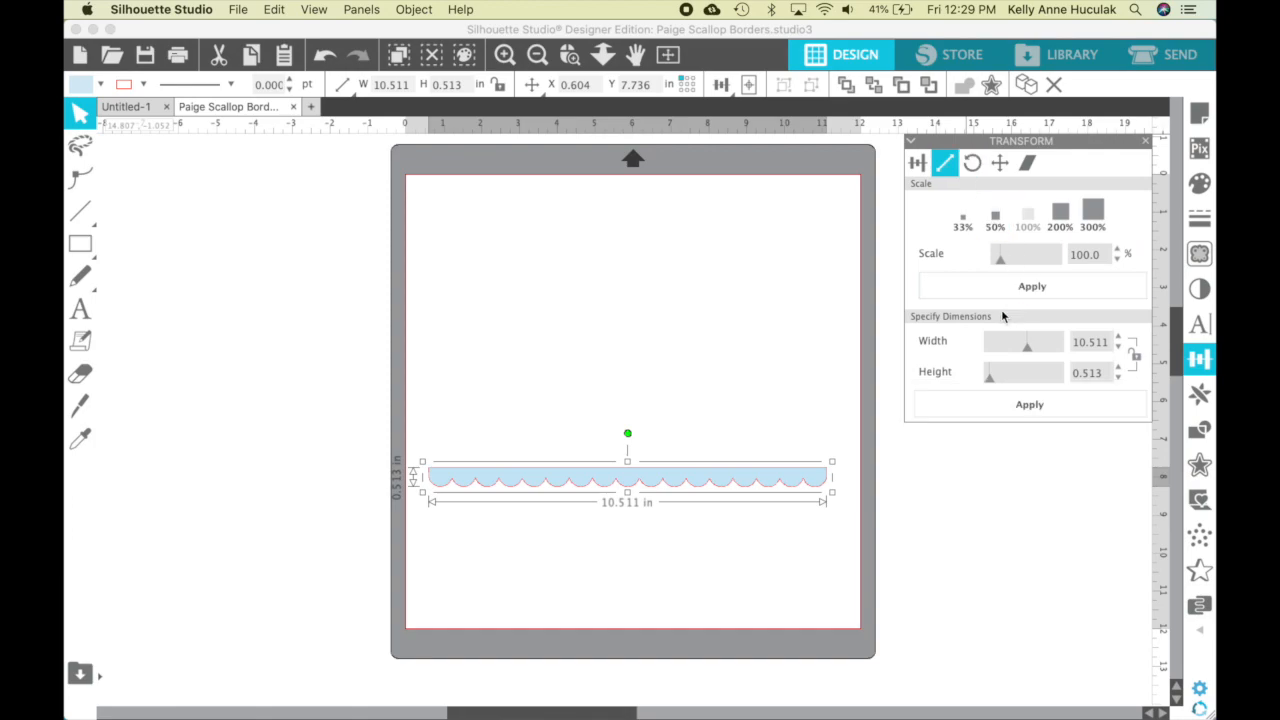
left_click(1082, 341)
type("11.80")
left_click(1092, 374)
type("0.5")
left_click(1066, 412)
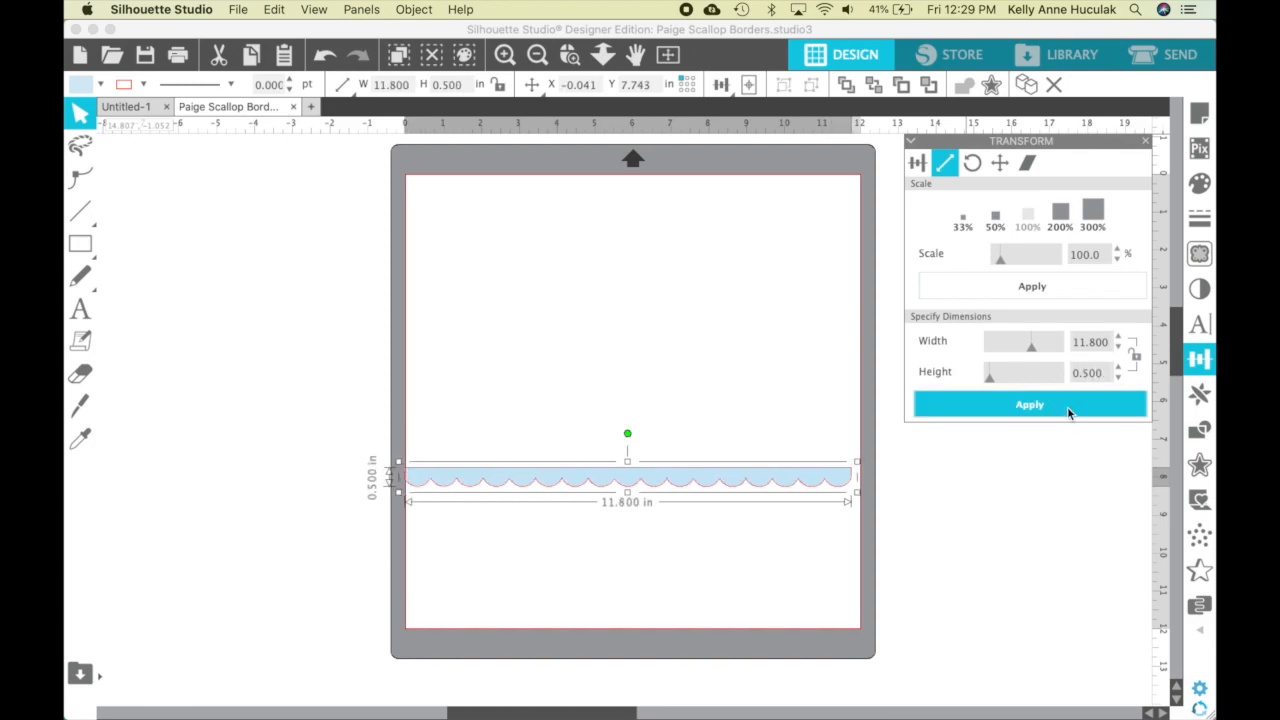
Move the strip inside the page's width and up to about X 0.117 in, Y 6.535 in.
left_click_drag(842, 489, 846, 490)
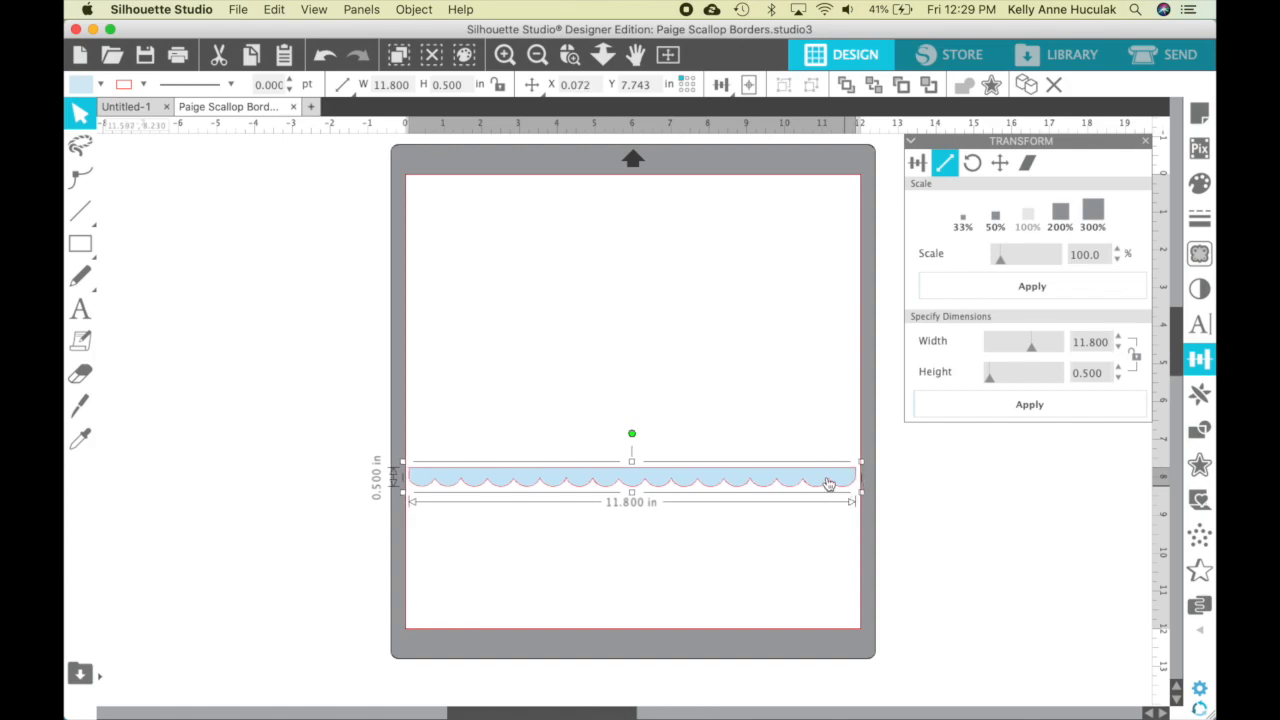
left_click(506, 55)
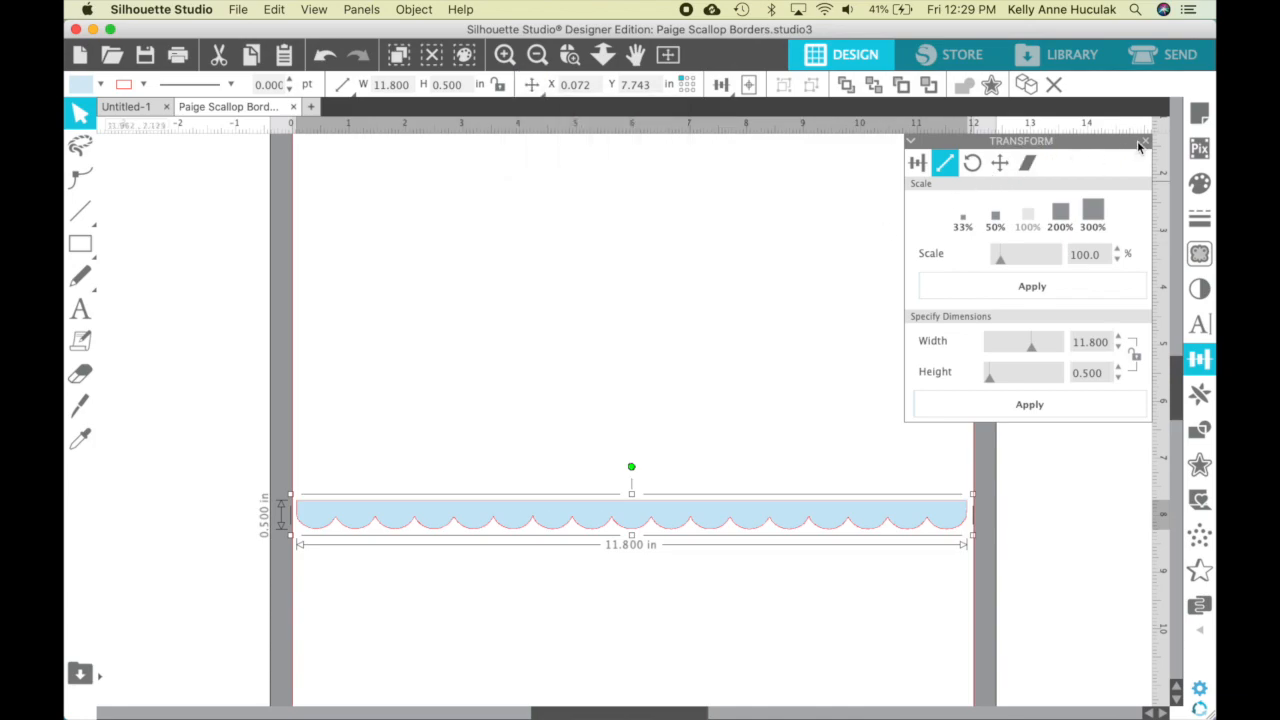
left_click(1147, 143)
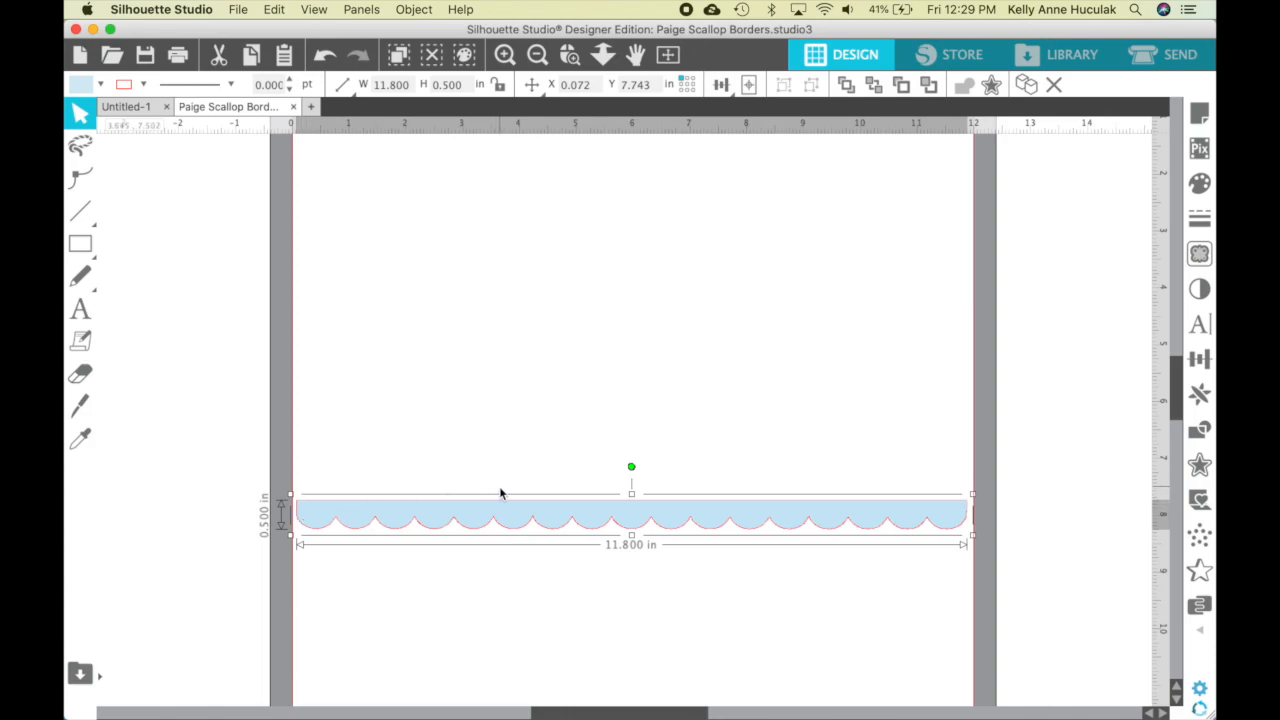
left_click(674, 518)
left_click_drag(674, 518, 676, 456)
Copy the scallop strip and paste three duplicates of it.
key("super+c")
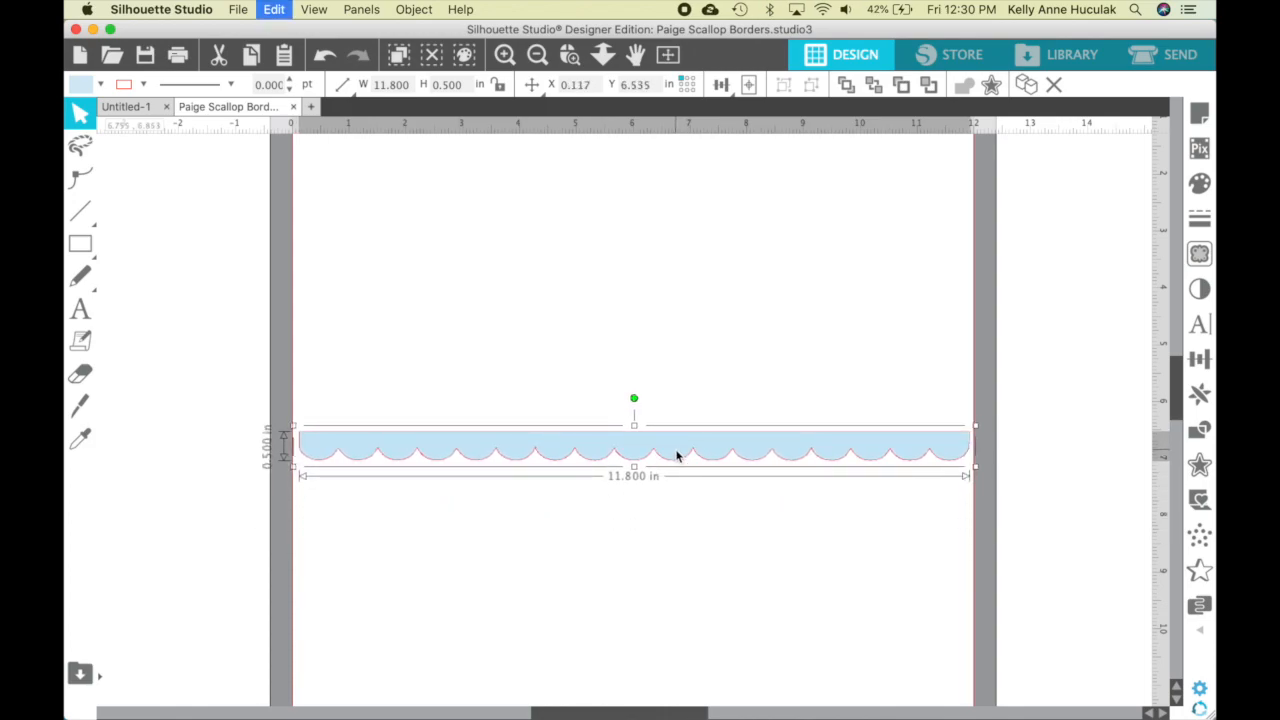
key("super+v")
key("super+v")
key("super+v")
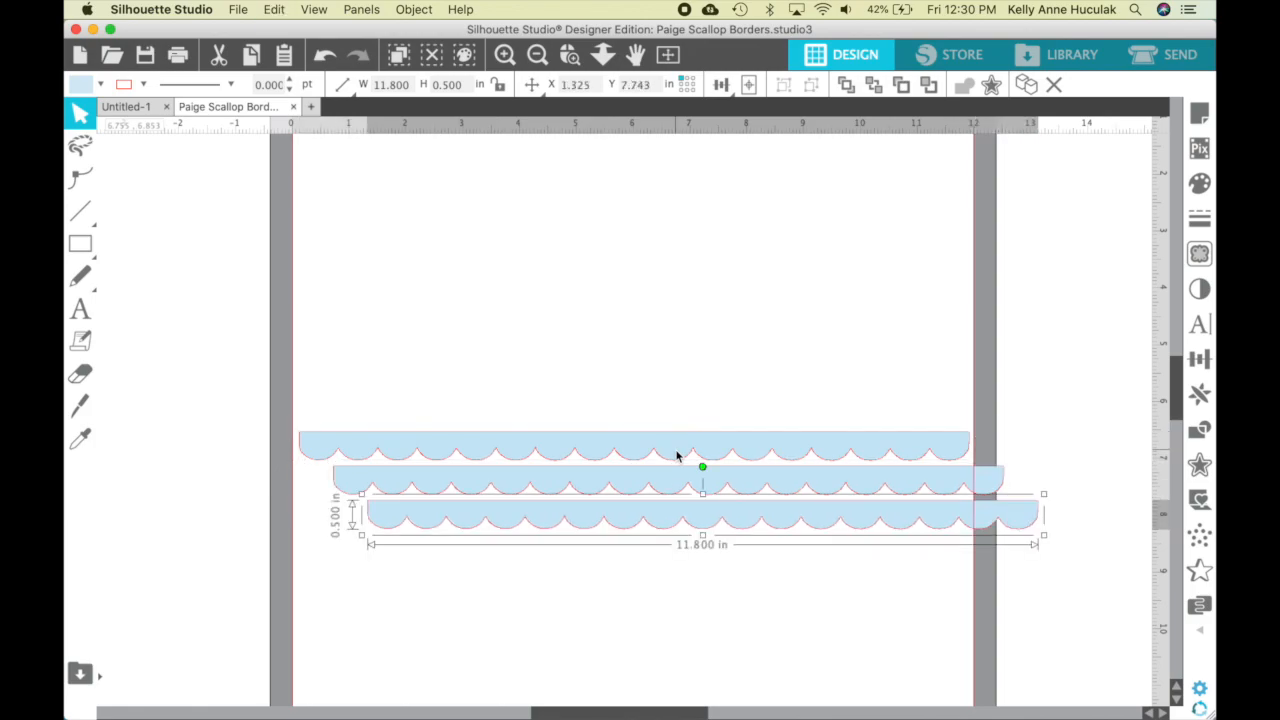
left_click(866, 666)
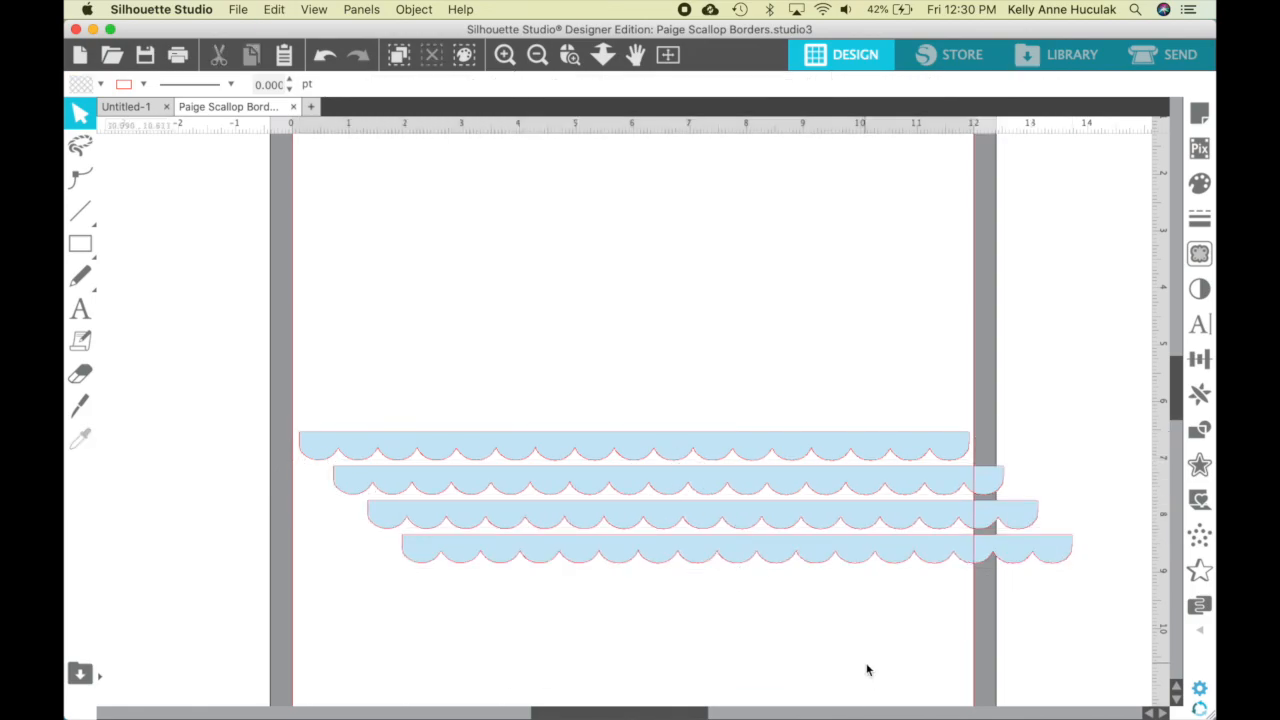
Move the three duplicate strips below the page and place the original along the page's bottom edge.
left_click(537, 54)
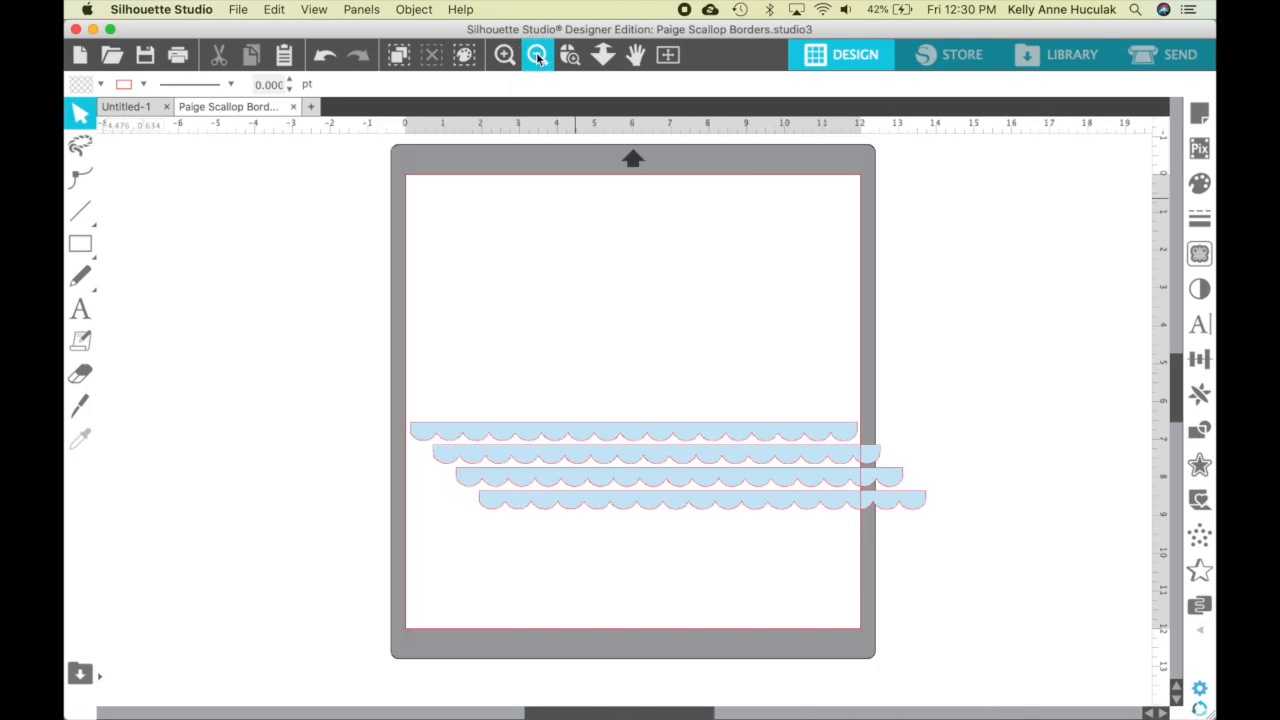
left_click_drag(429, 449, 748, 694)
scroll(748, 686, "down", 5)
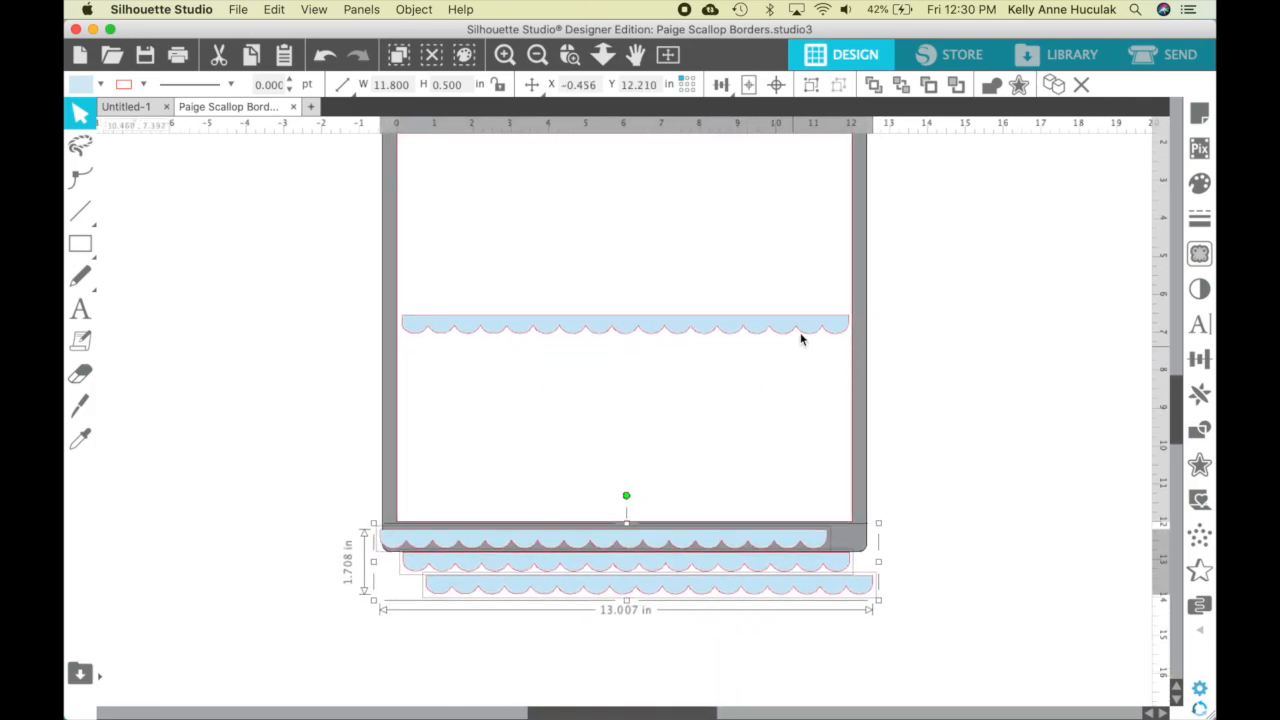
left_click_drag(803, 330, 800, 508)
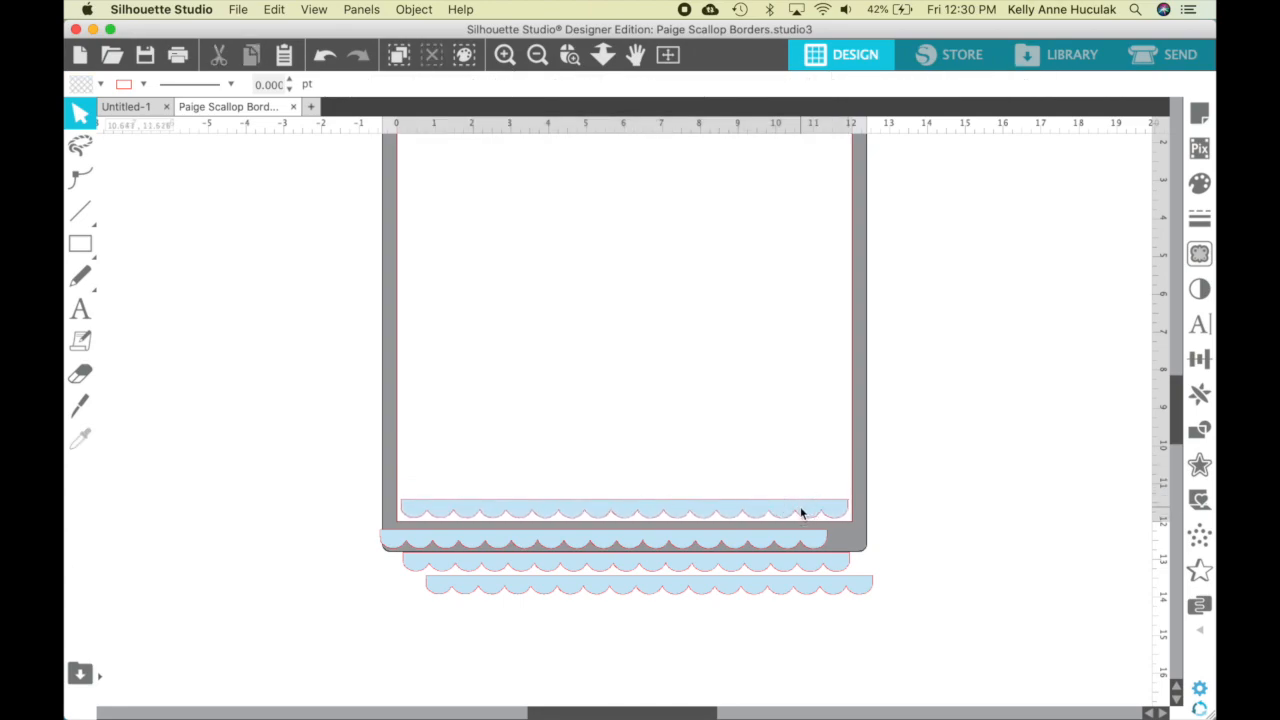
Rotate one duplicate strip 90° clockwise and place it along the page's left edge, scallops facing outward.
left_click(810, 542)
left_click_drag(808, 537, 830, 454)
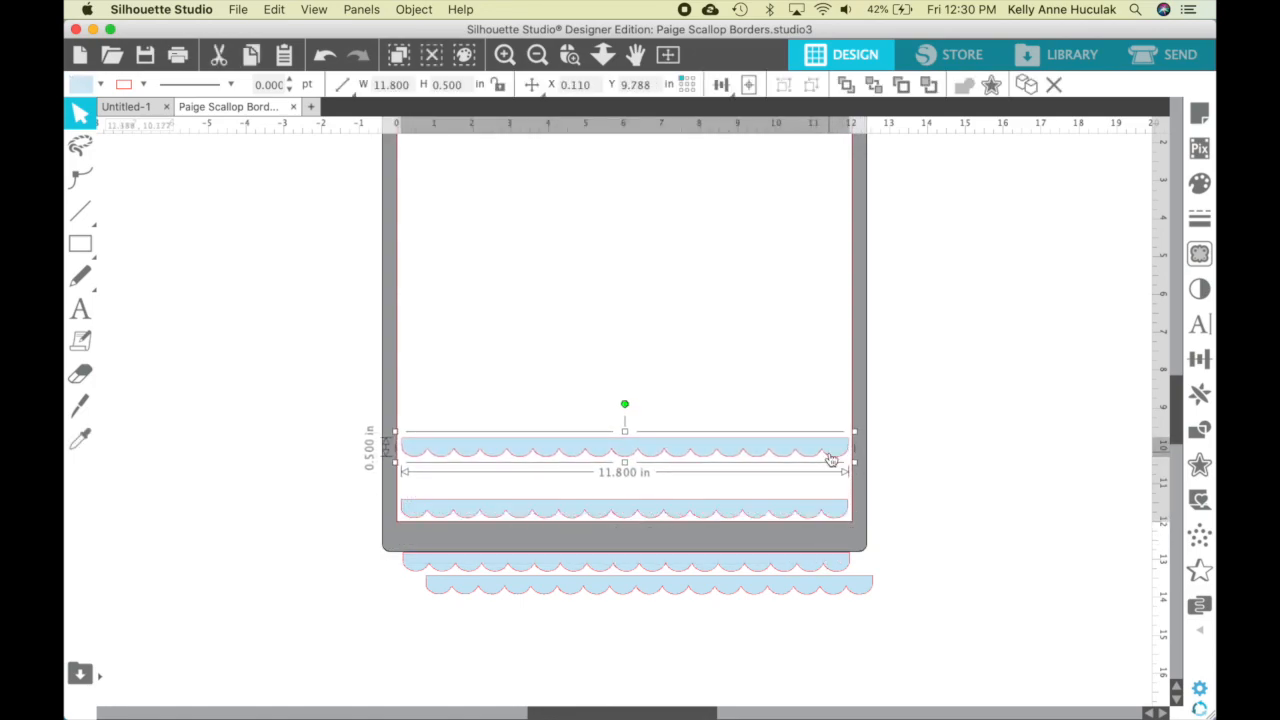
left_click(410, 12)
mouse_move(428, 80)
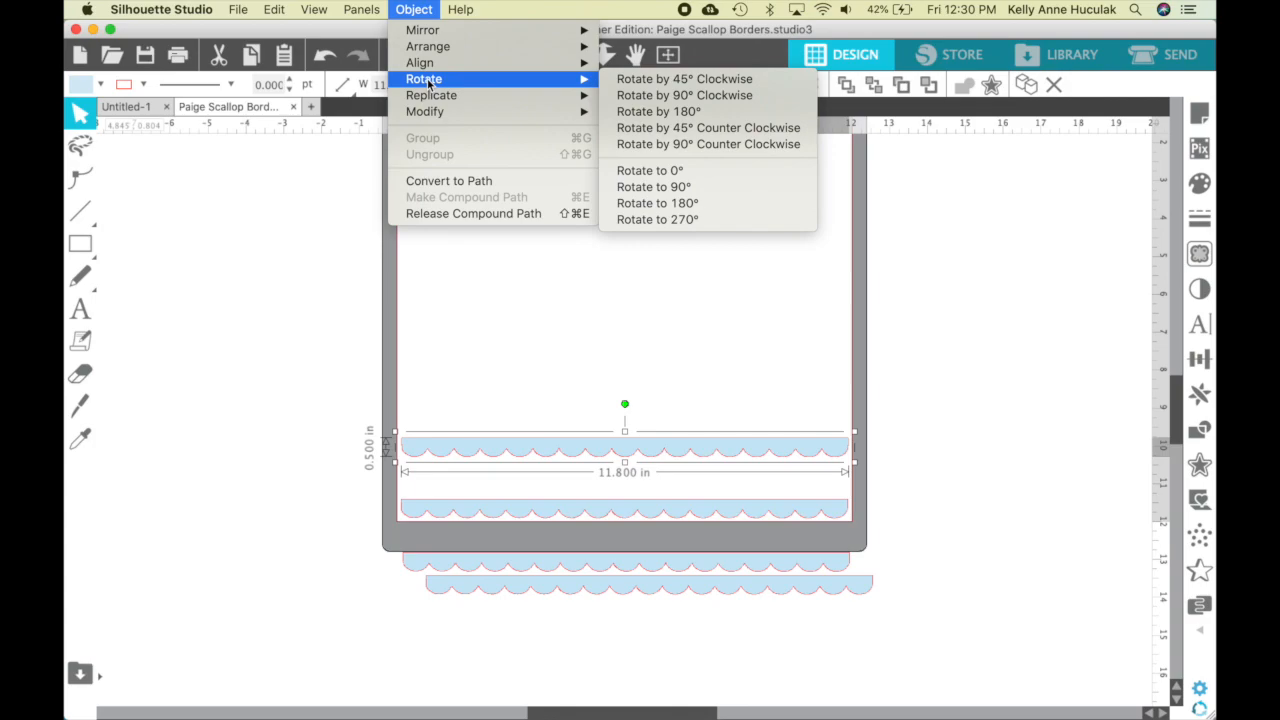
left_click(634, 96)
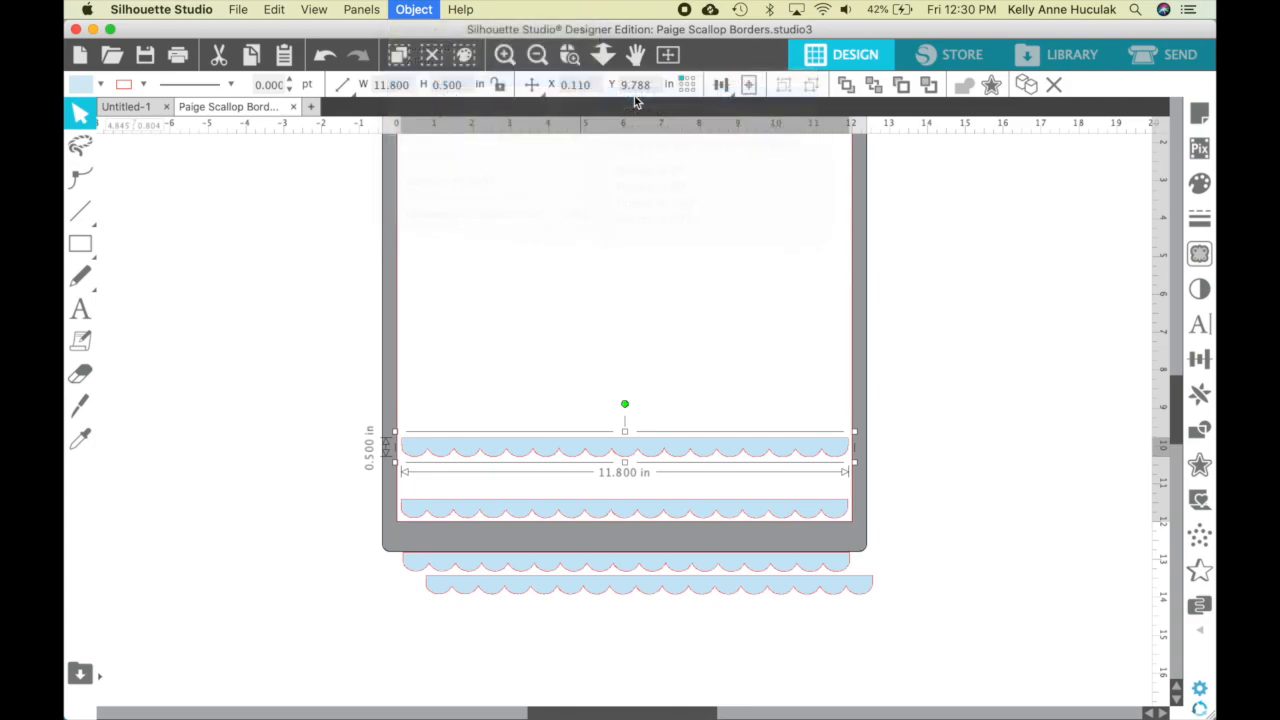
left_click_drag(623, 277, 414, 148)
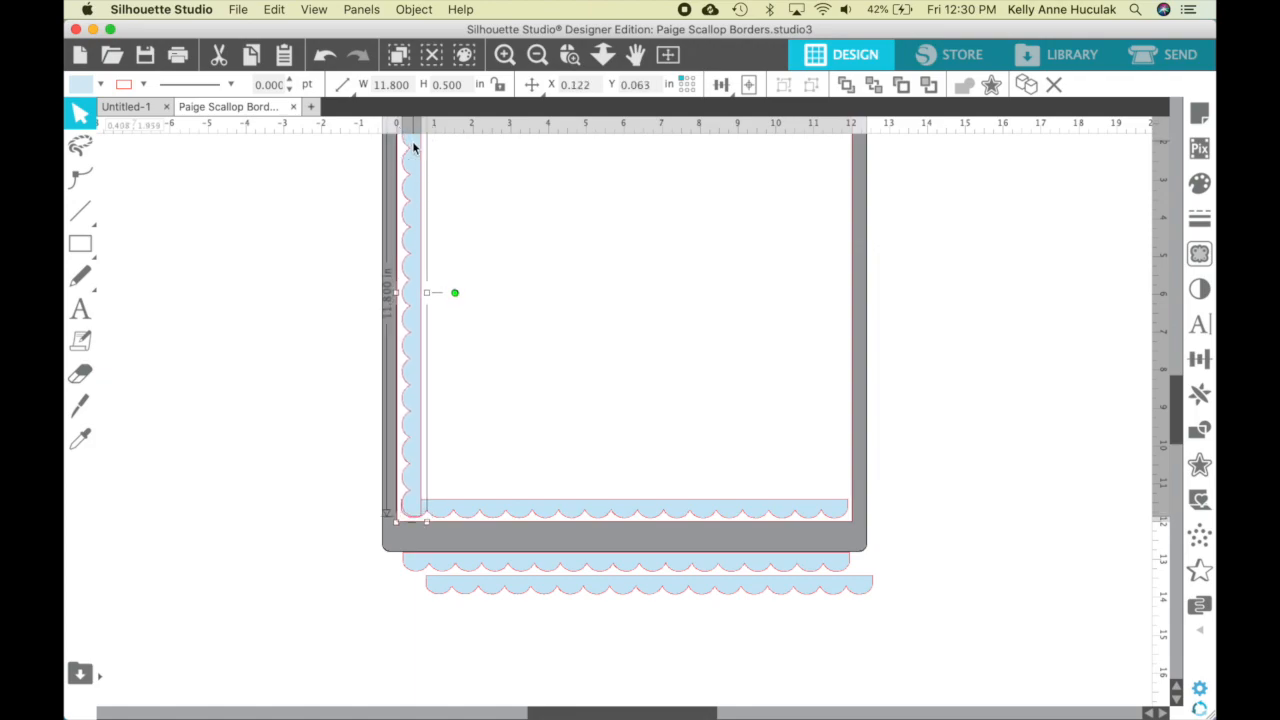
Nudge the vertical strip left to about X 0.062 in so its lower corner lines up with the bottom strip.
left_click(505, 54)
scroll(293, 391, "left", 5)
scroll(293, 391, "down", 3)
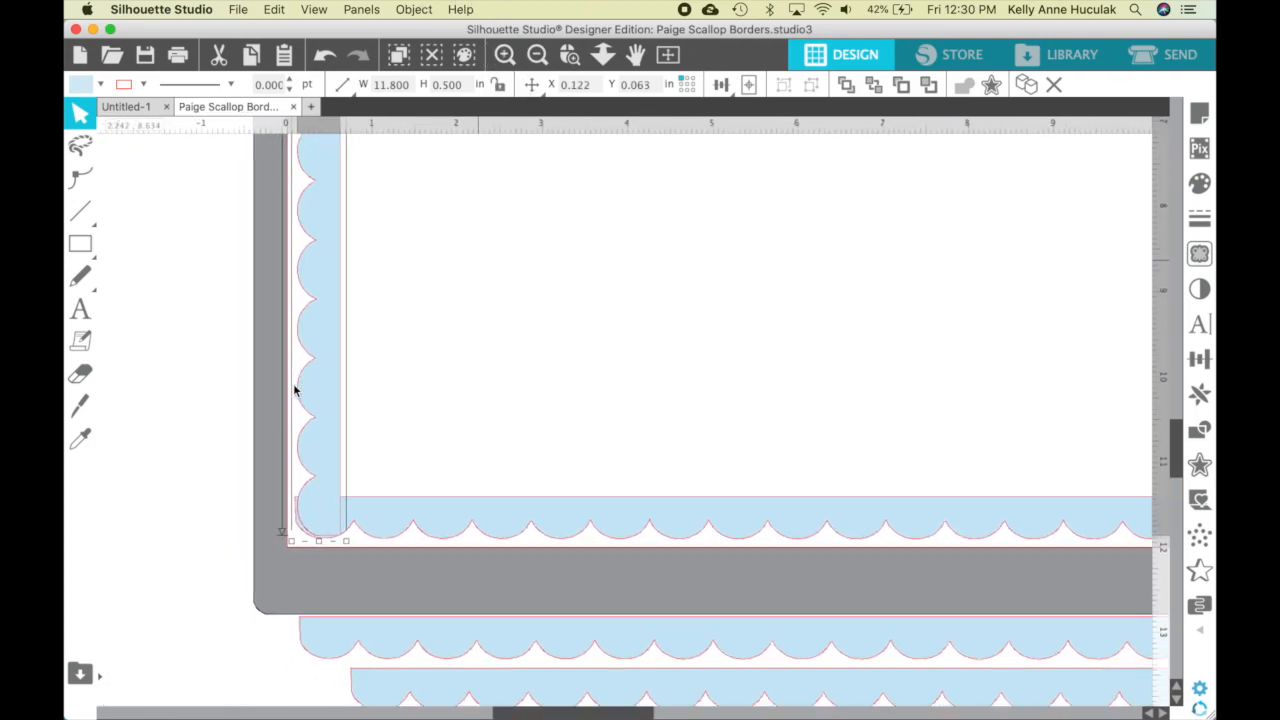
left_click_drag(314, 462, 309, 461)
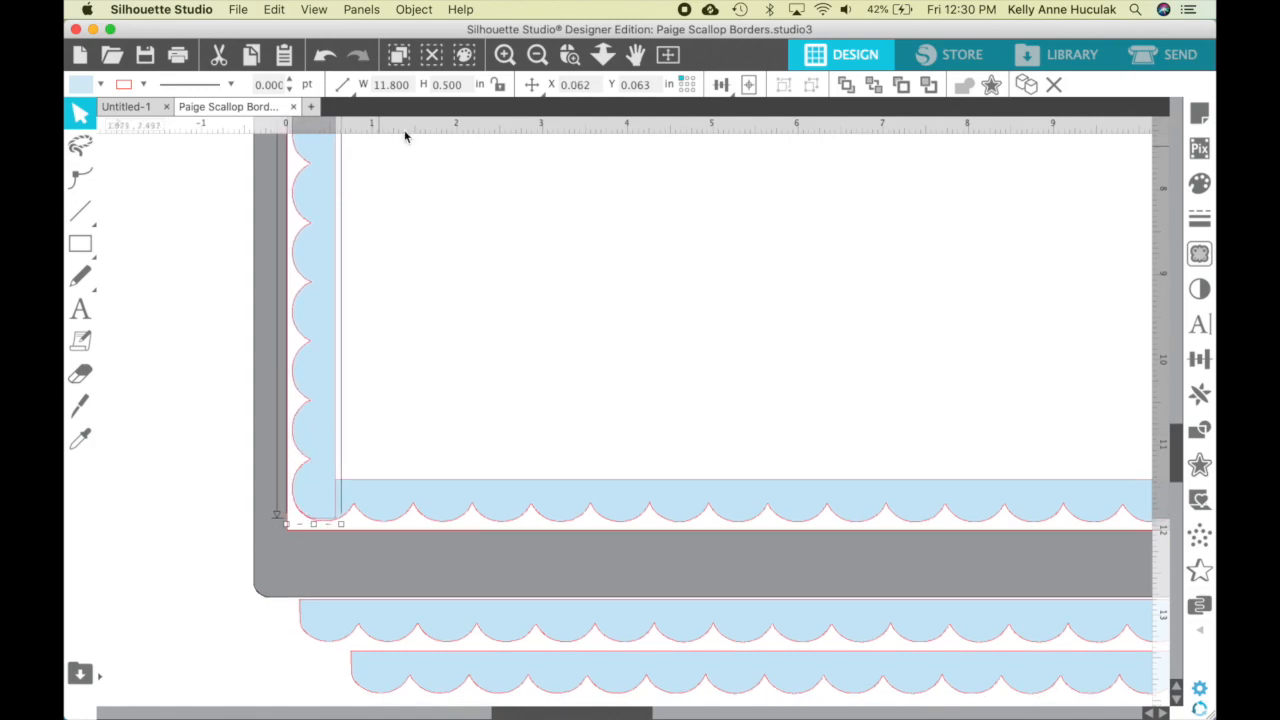
left_click(505, 55)
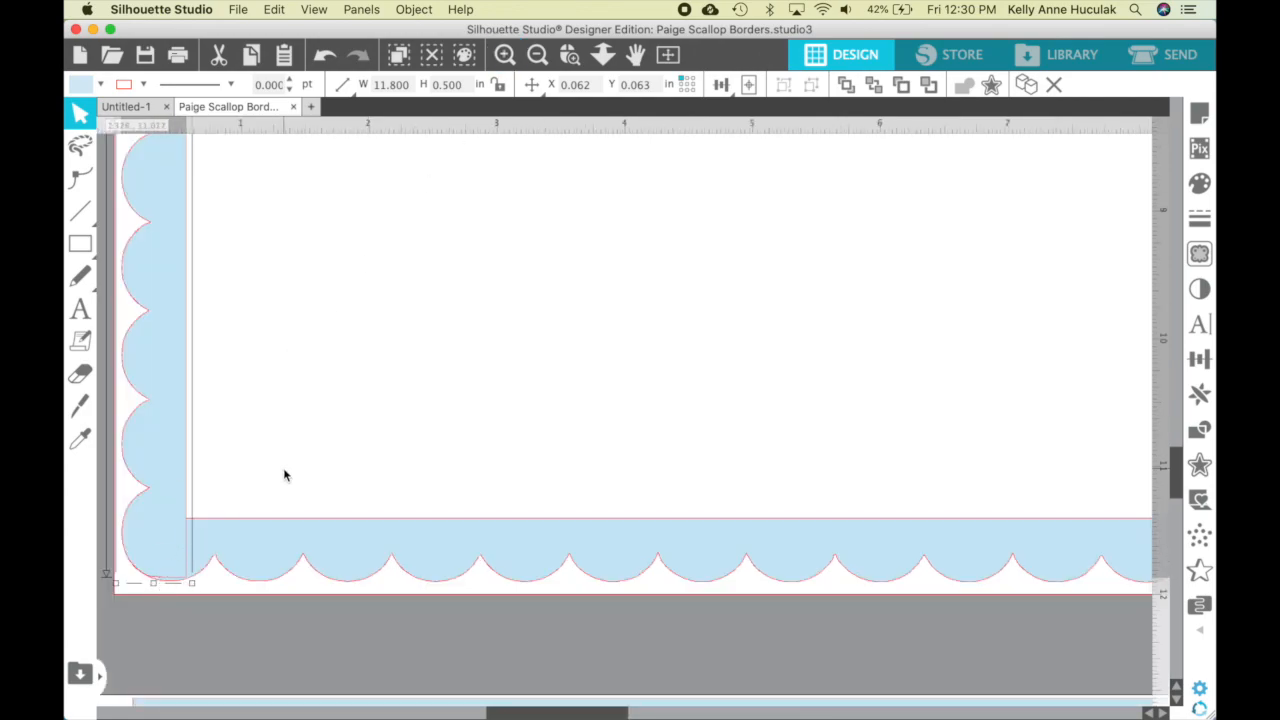
Bring the upper spare strip from below the page onto it and flip it vertically.
left_click(538, 55)
scroll(620, 388, "right", 3)
scroll(620, 388, "up", 2)
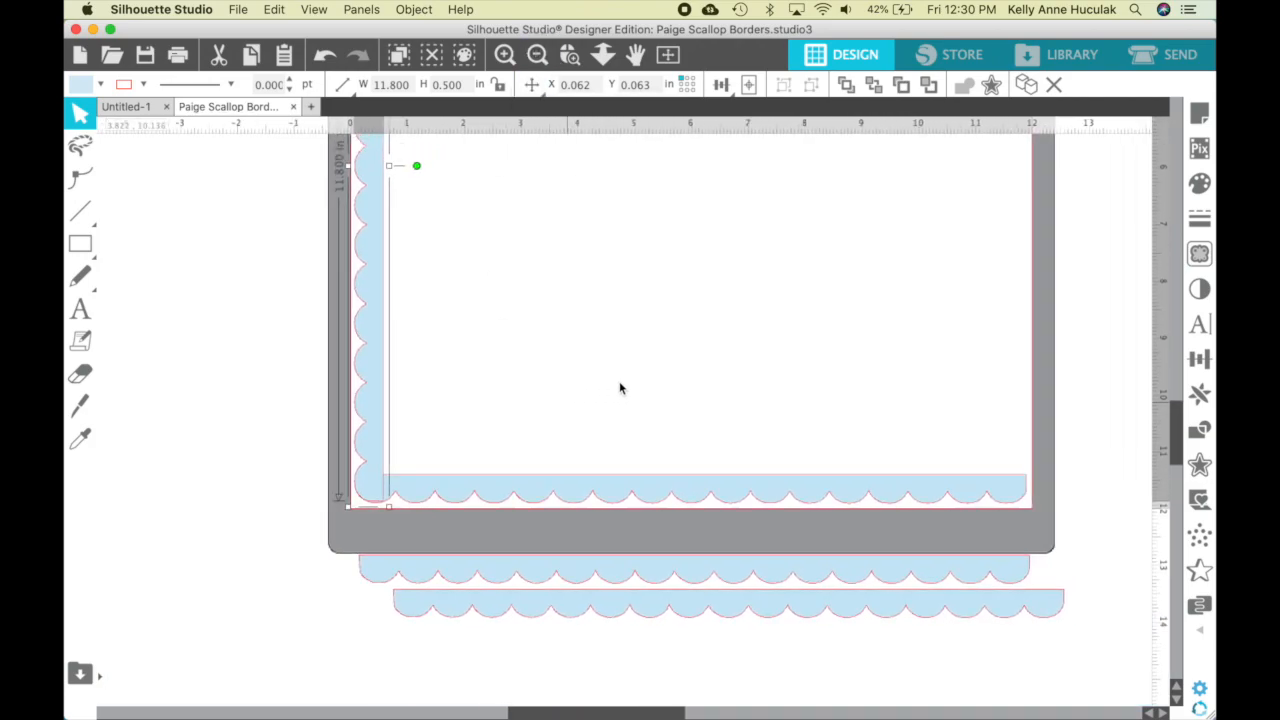
left_click(538, 55)
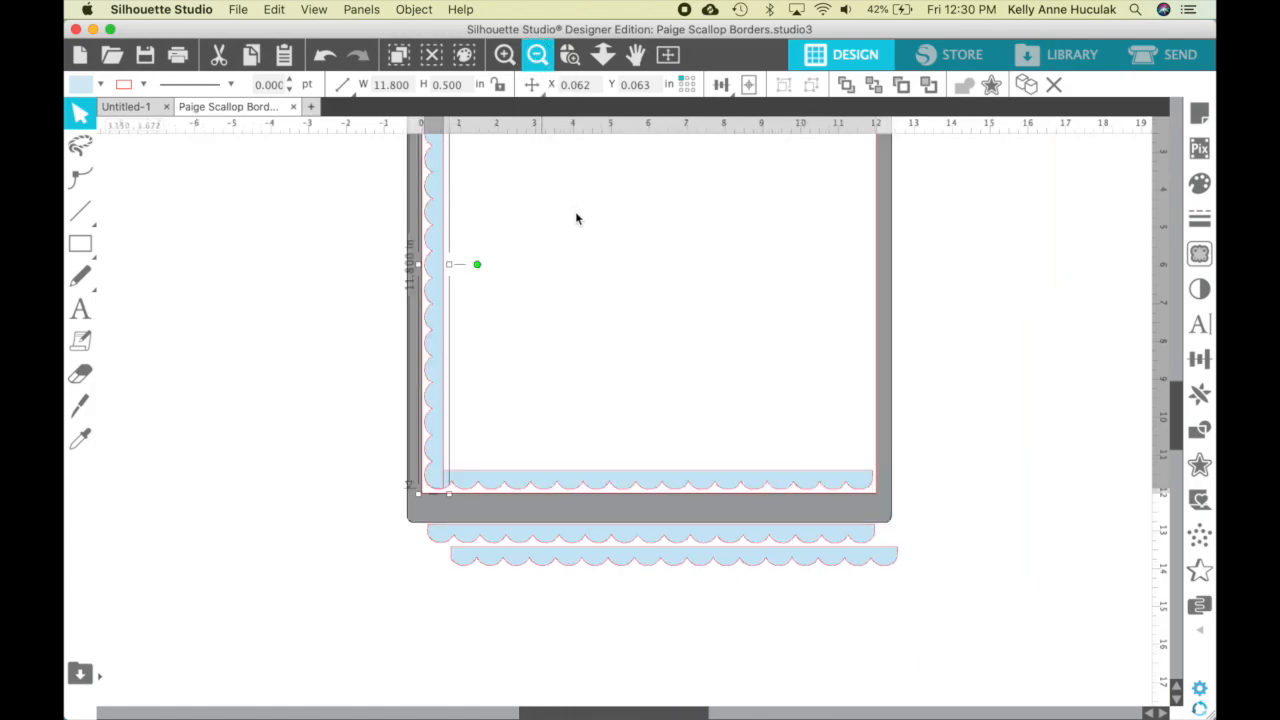
scroll(576, 219, "up", 5)
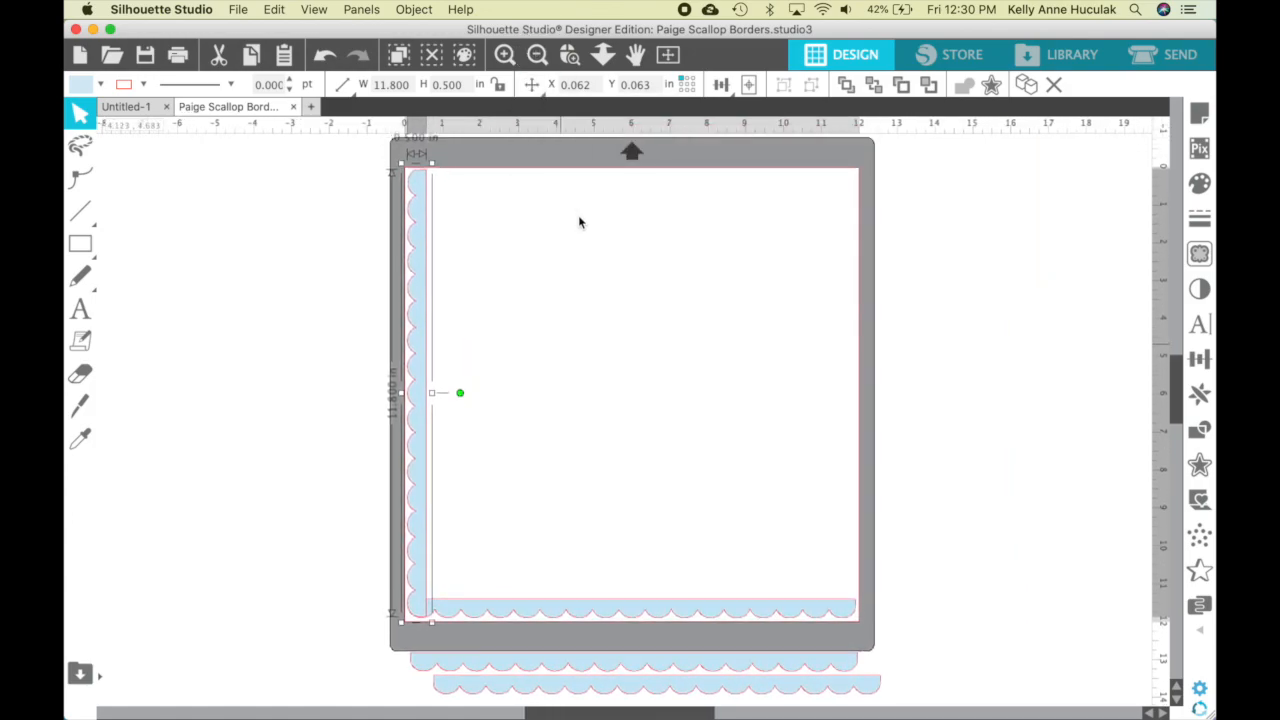
left_click_drag(746, 673, 786, 500)
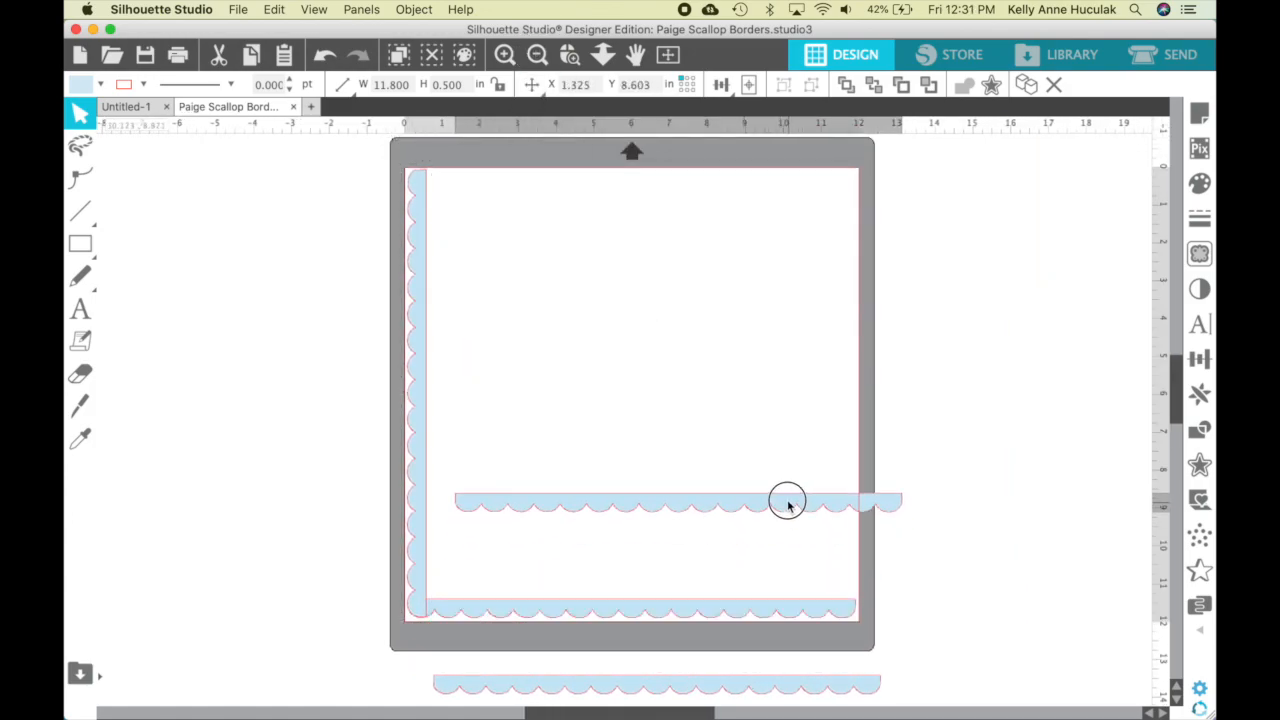
left_click(414, 10)
mouse_move(438, 32)
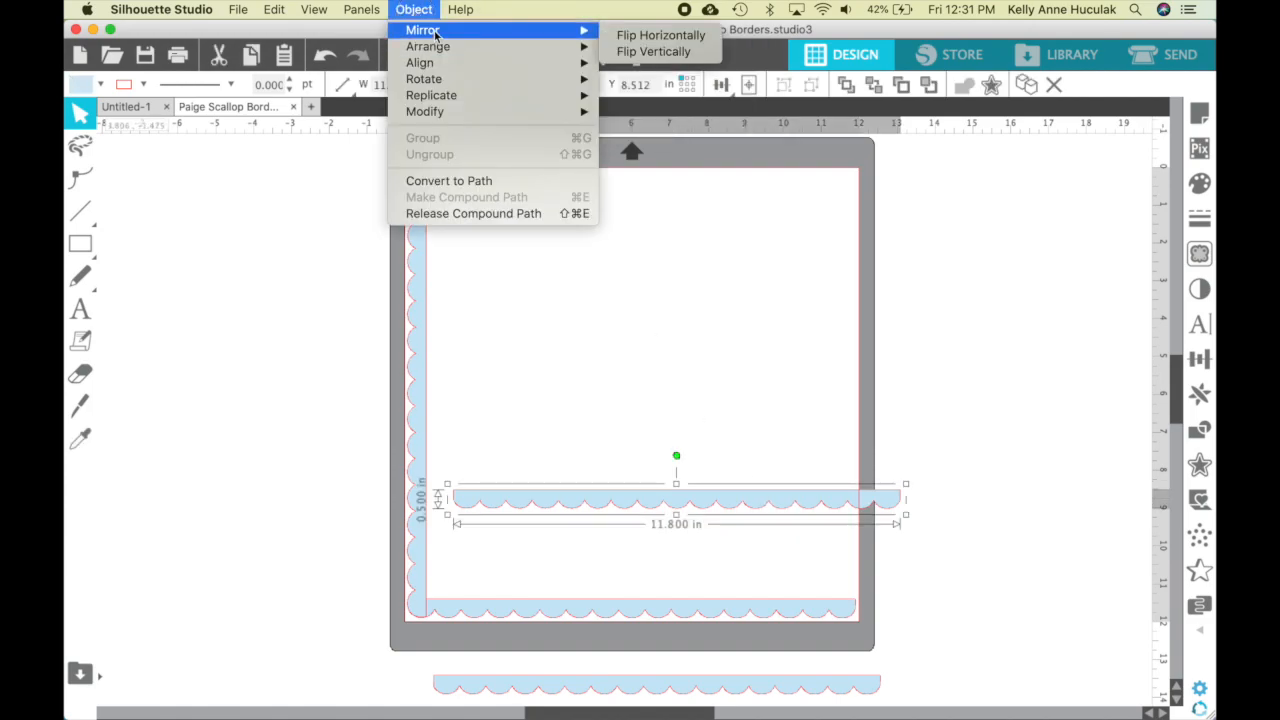
left_click(666, 52)
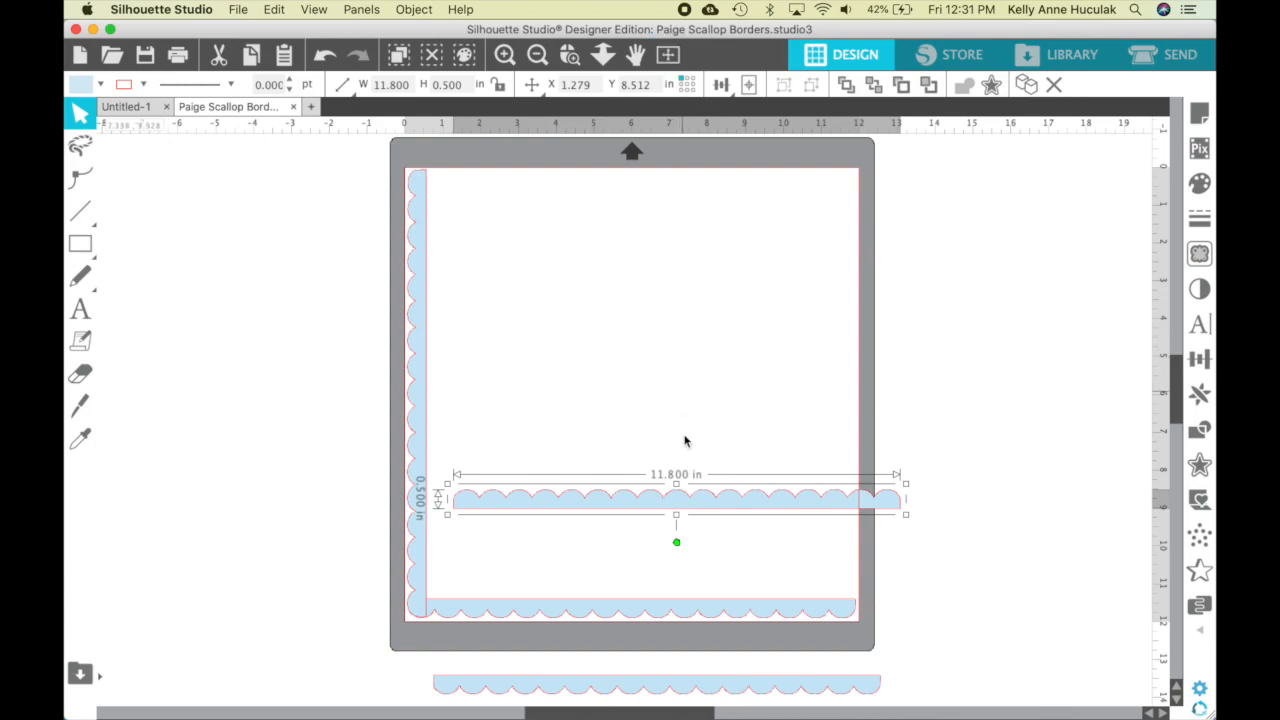
Place the flipped strip along the page's top edge, and the last strip, rotated 90° counter-clockwise, along the page's right edge.
left_click_drag(694, 506, 649, 184)
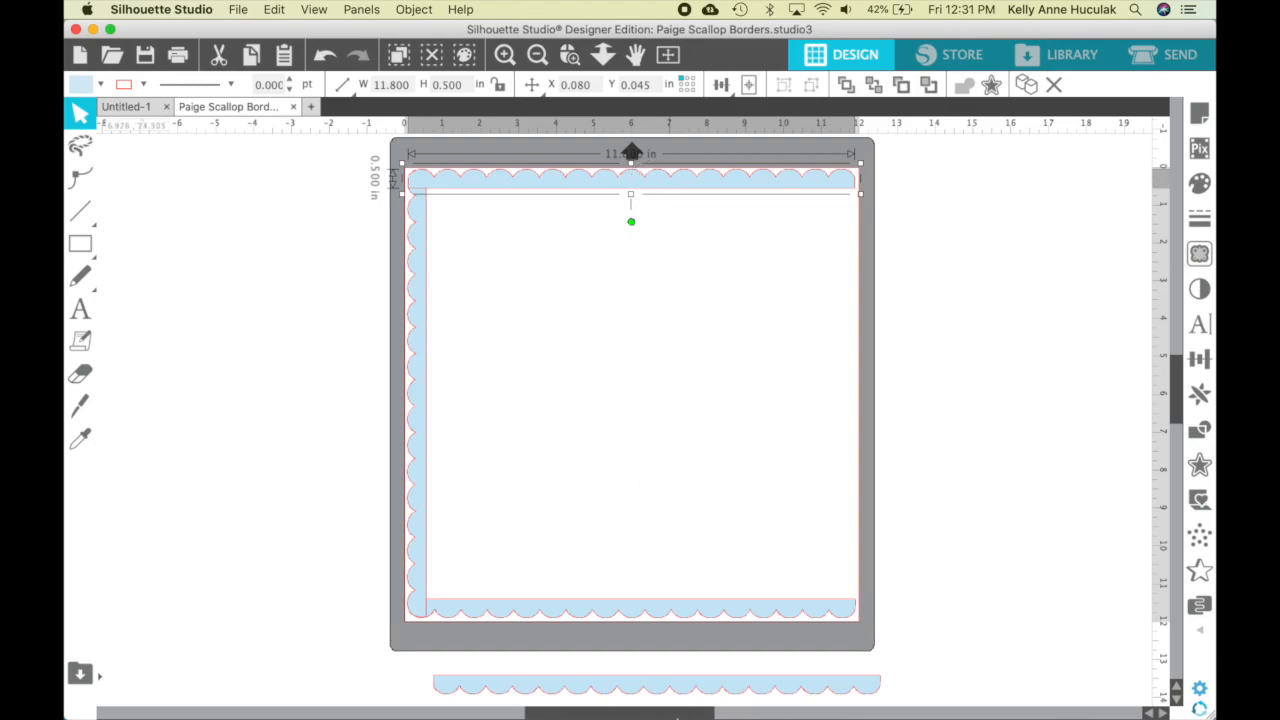
left_click_drag(679, 685, 691, 354)
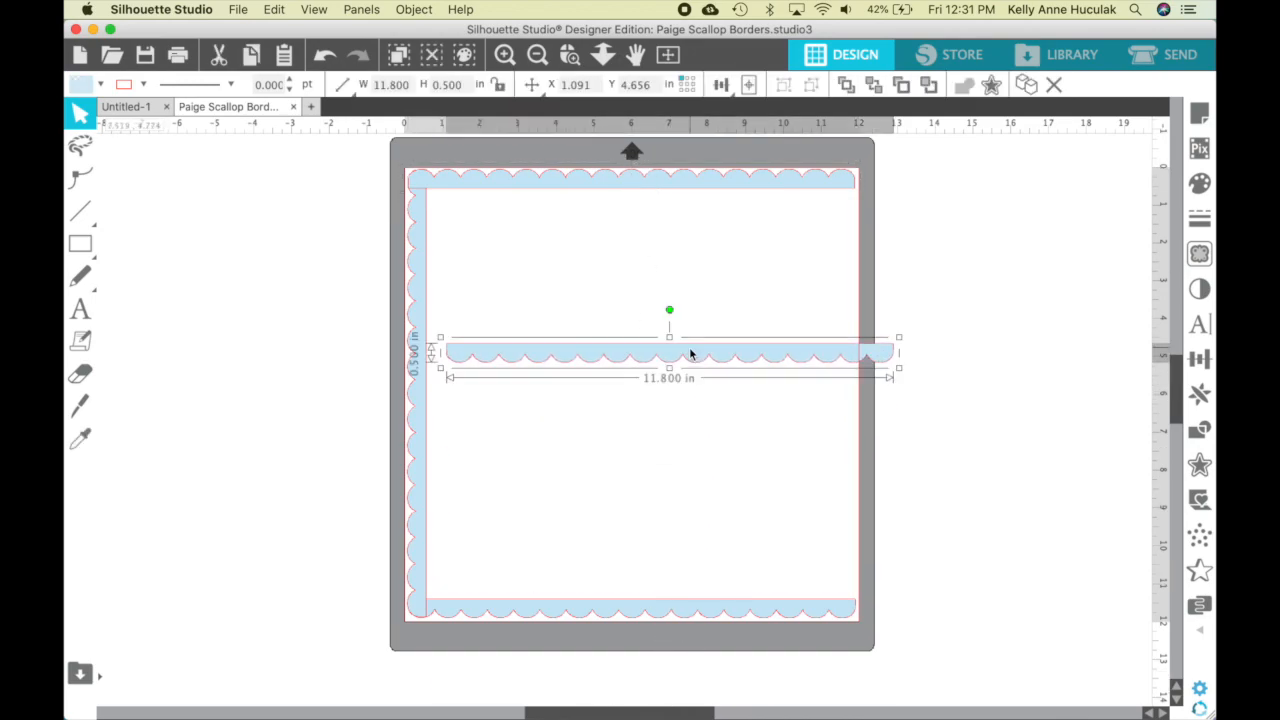
left_click(398, 10)
mouse_move(421, 86)
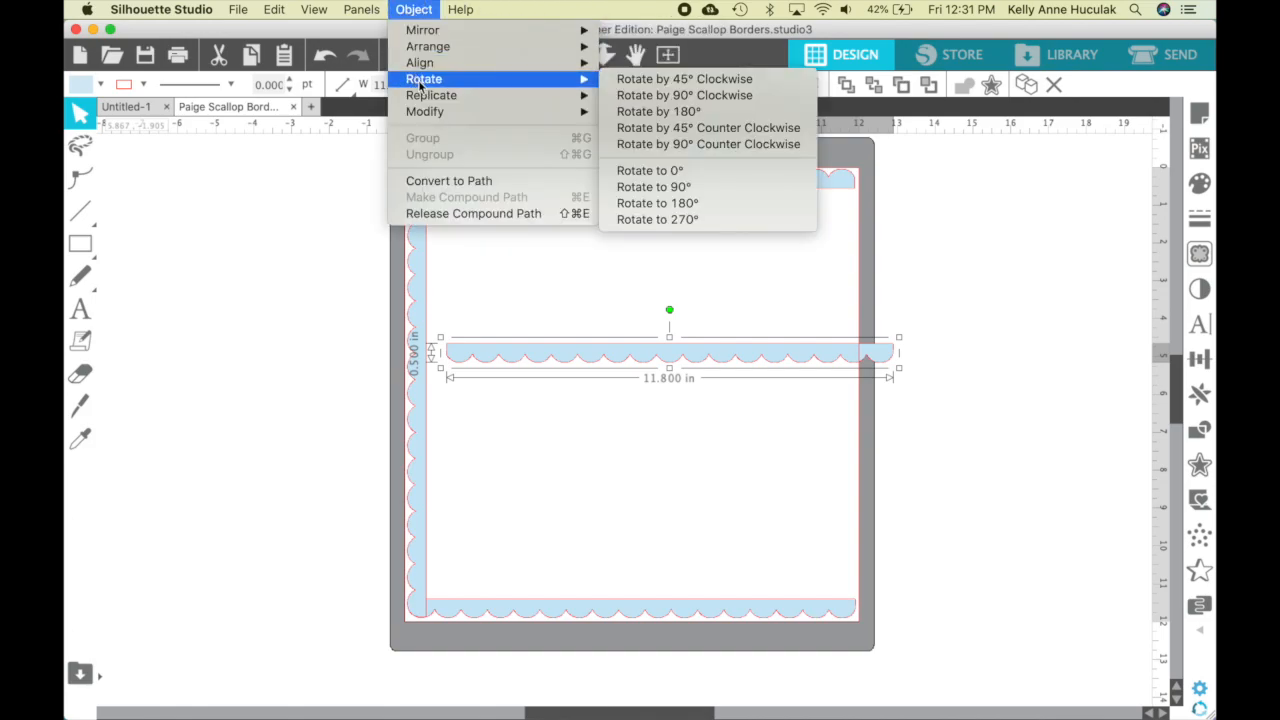
left_click(671, 146)
left_click_drag(673, 152, 843, 288)
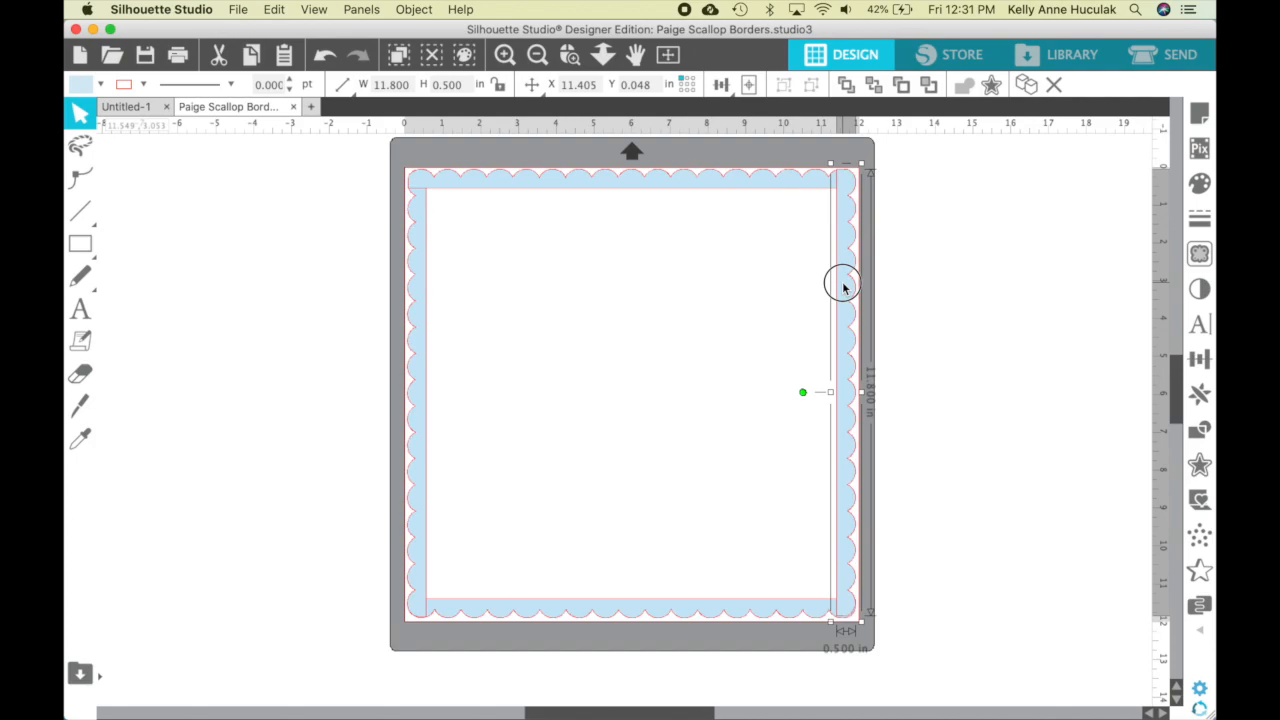
Nudge the top strip up and right to X 0.090, Y 0.035 in so its corners line up with the side strips.
left_click(503, 54)
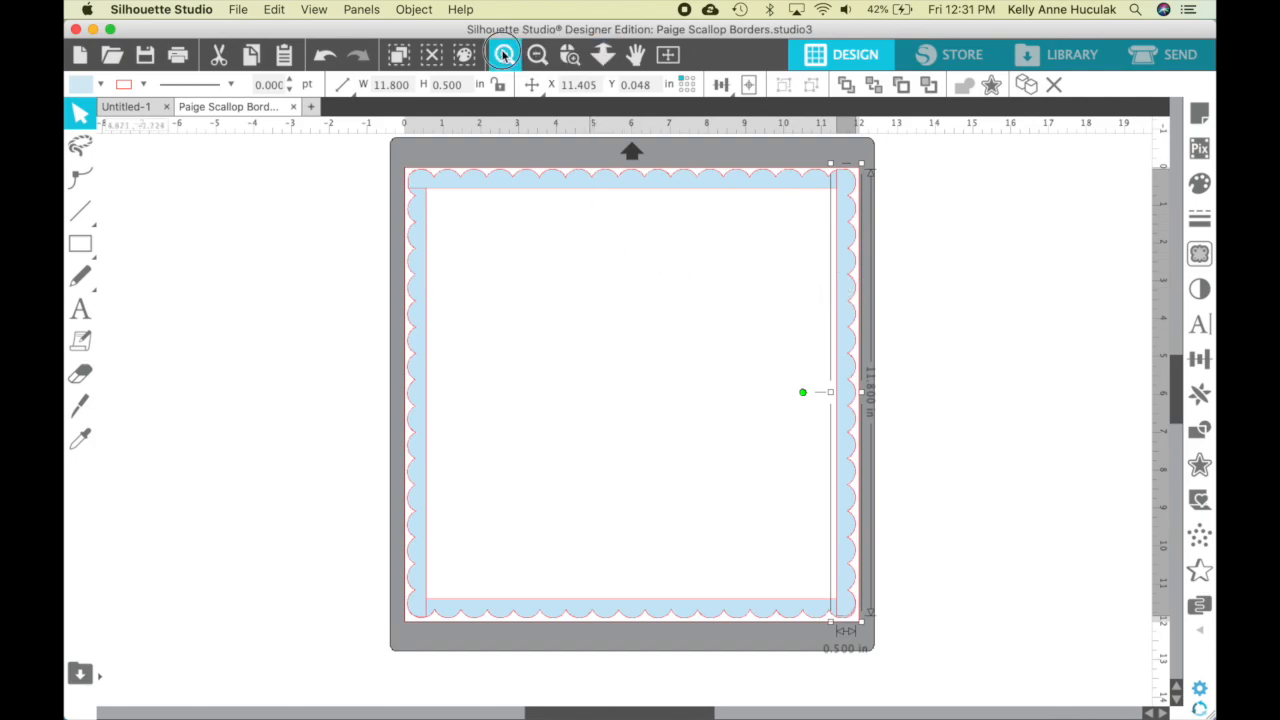
scroll(532, 310, "up", 5)
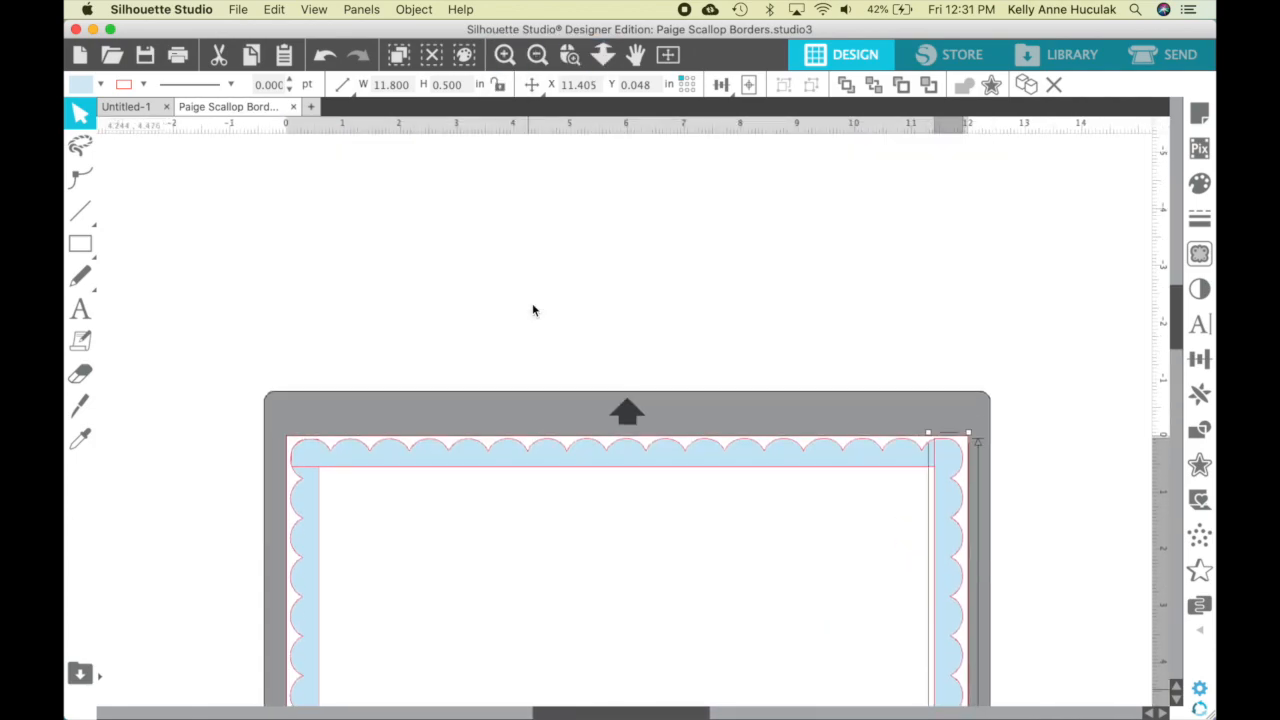
left_click(504, 54)
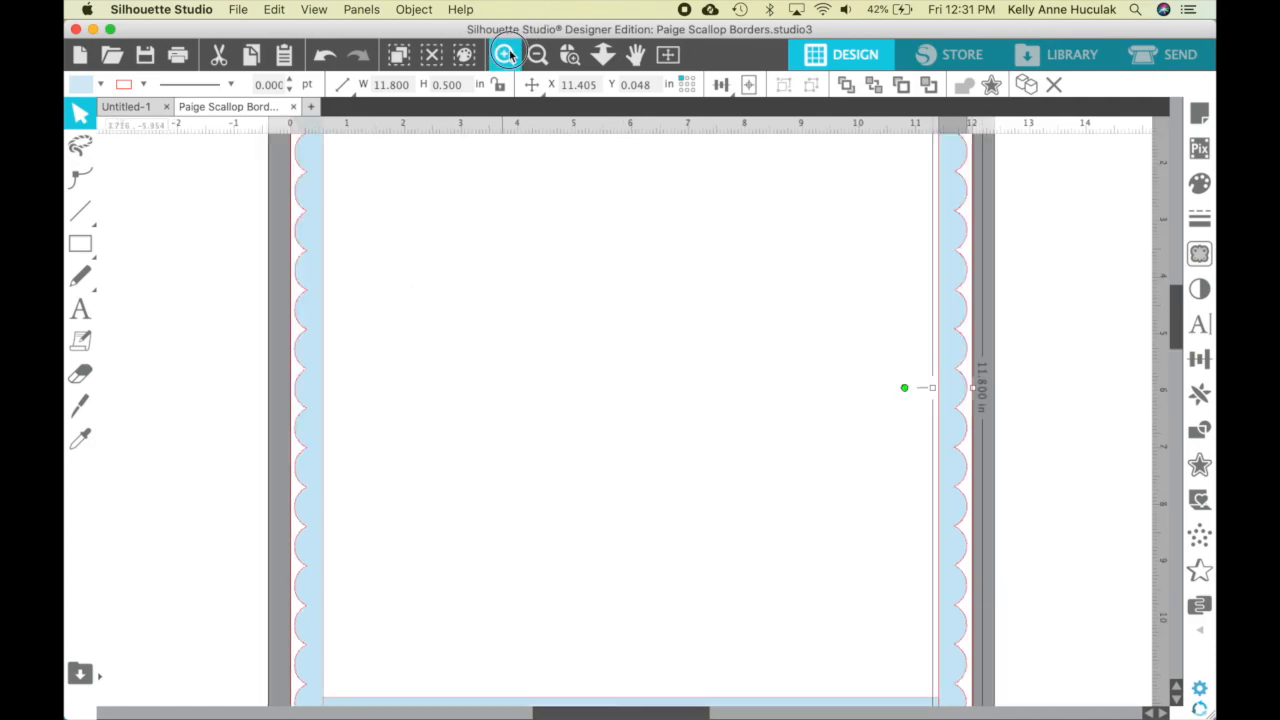
left_click(249, 500)
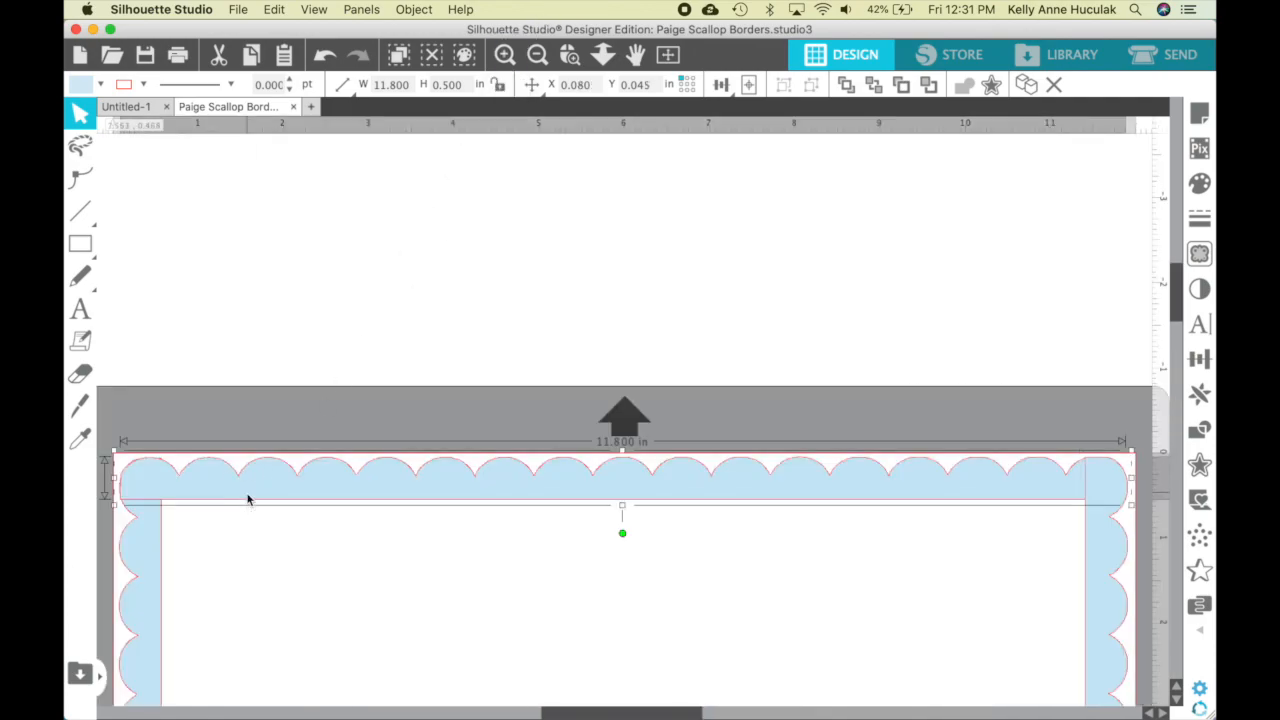
key("Up")
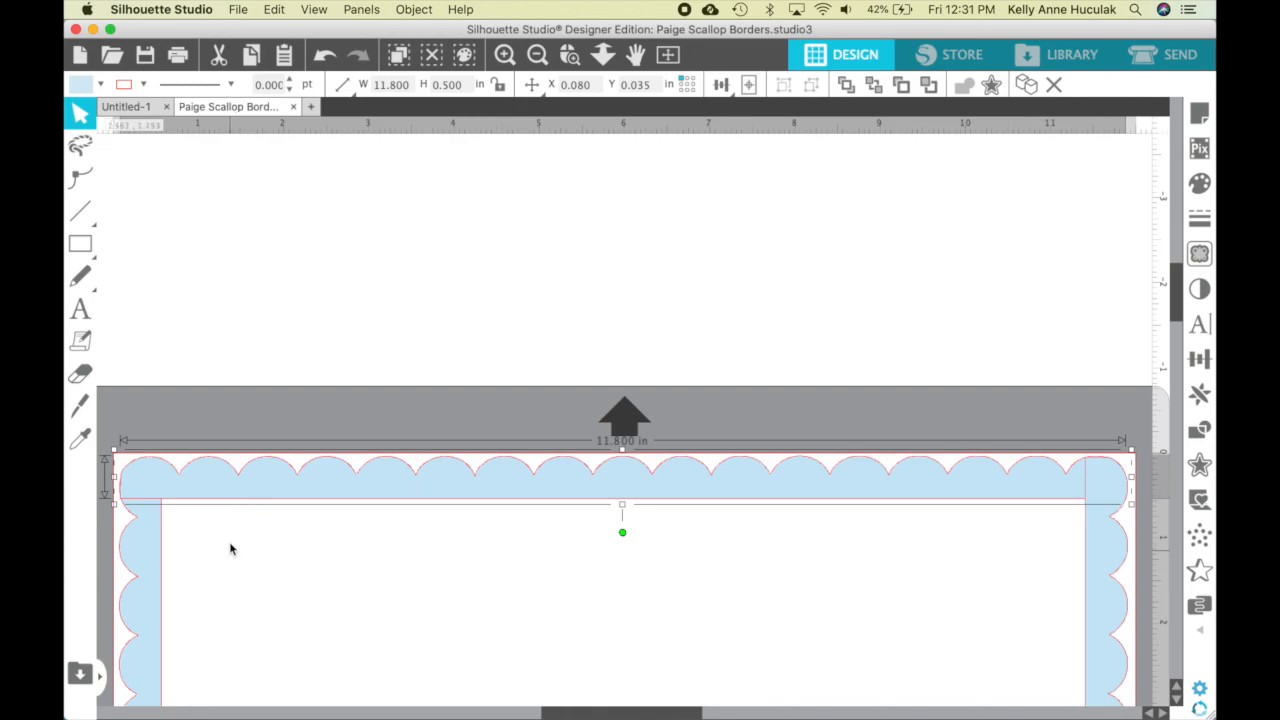
key("Right")
Weld all four scallop strips into one frame and shift it down to about Y 0.080 in.
scroll(795, 652, "down", 5)
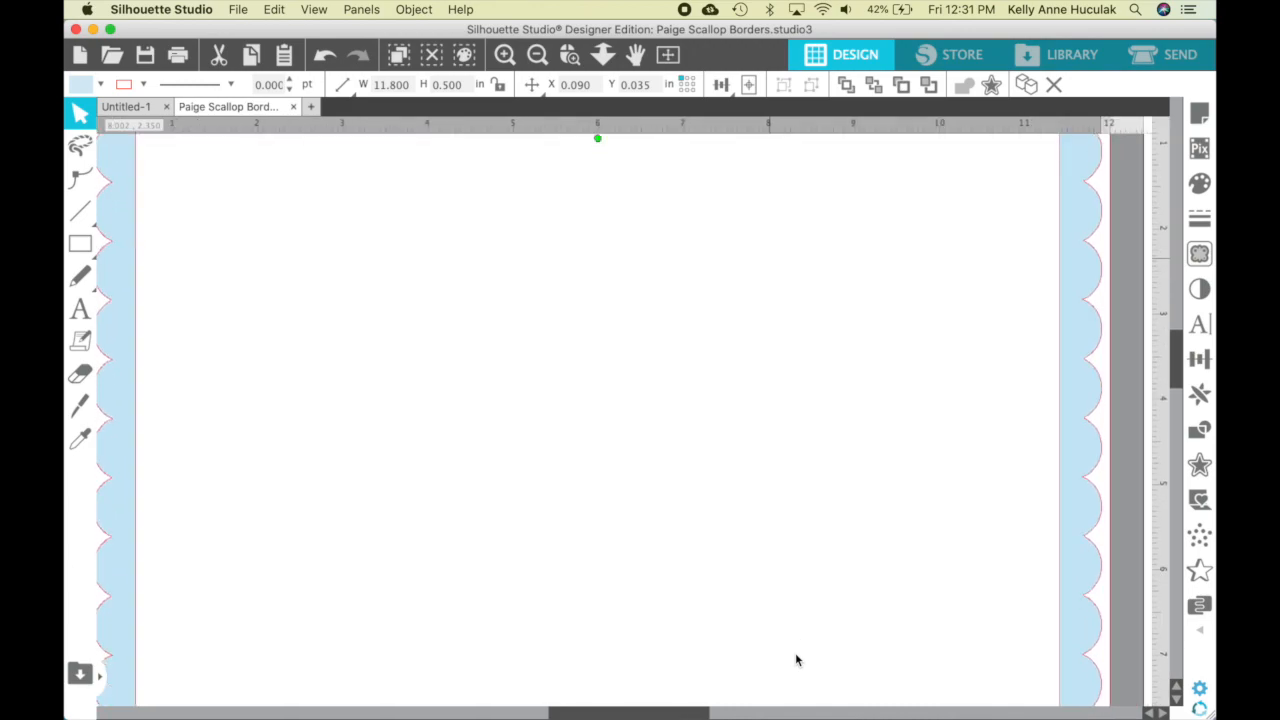
scroll(796, 659, "down", 3)
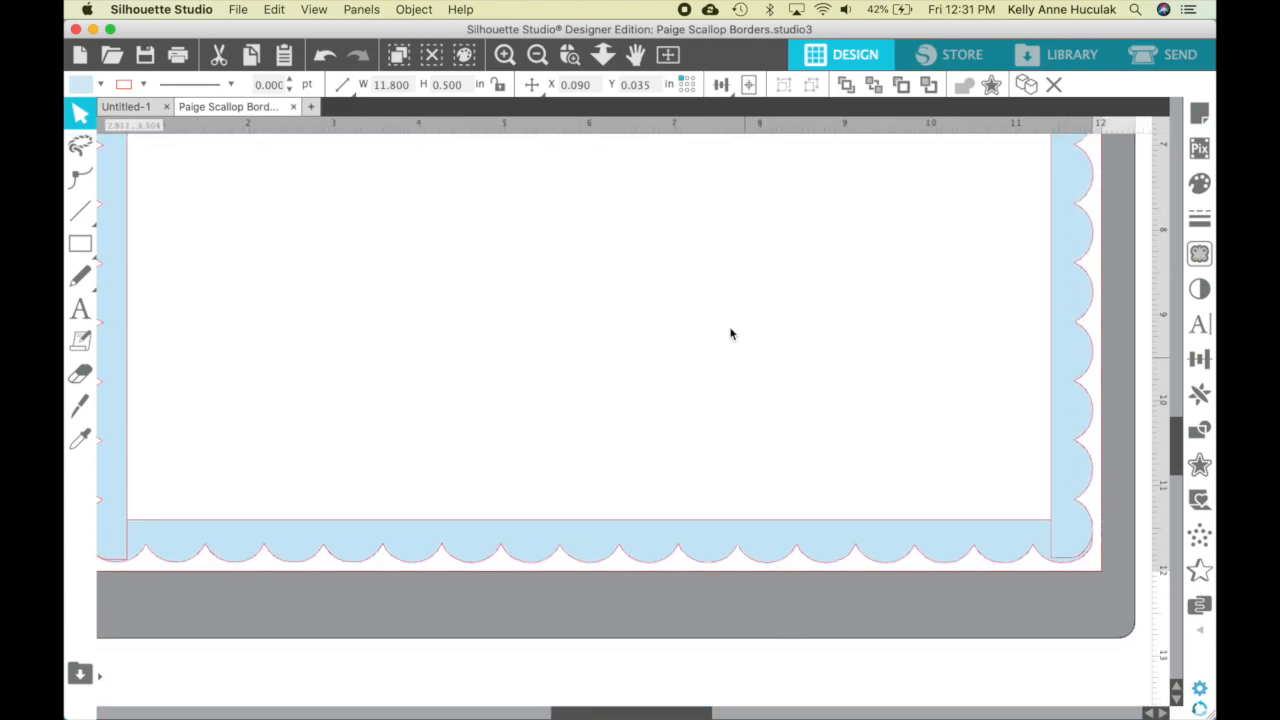
left_click(537, 54)
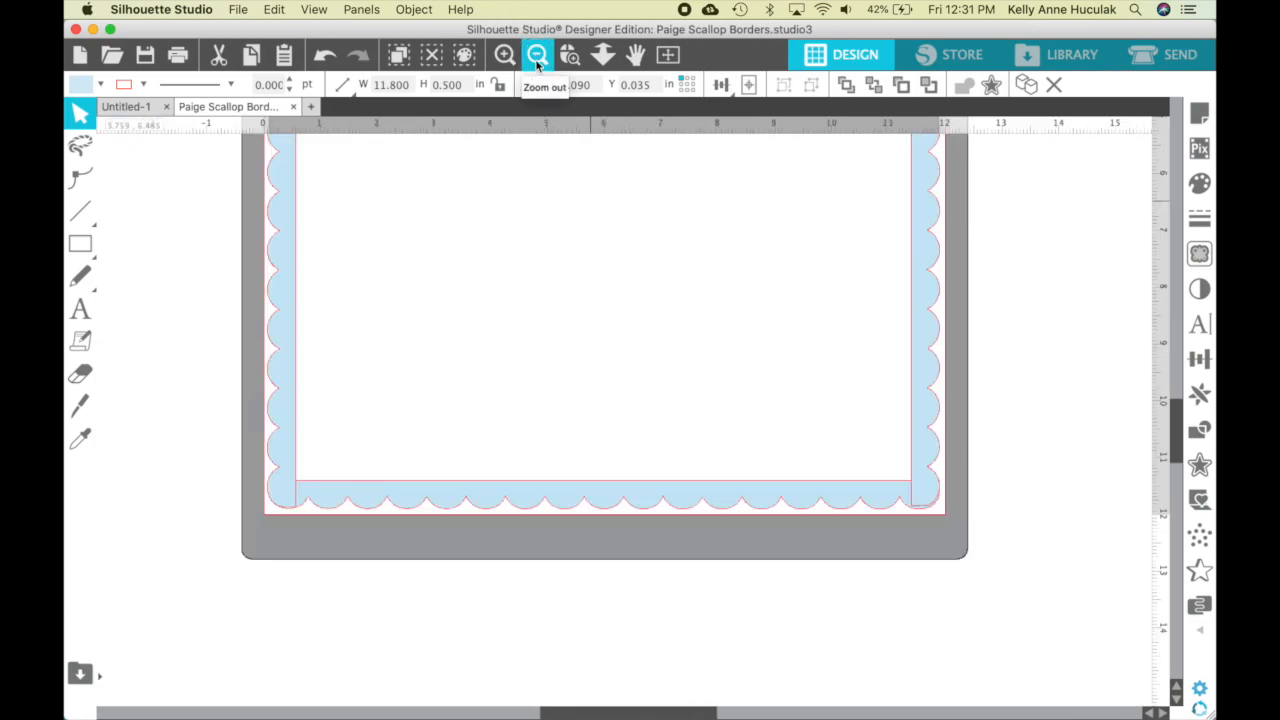
left_click(538, 55)
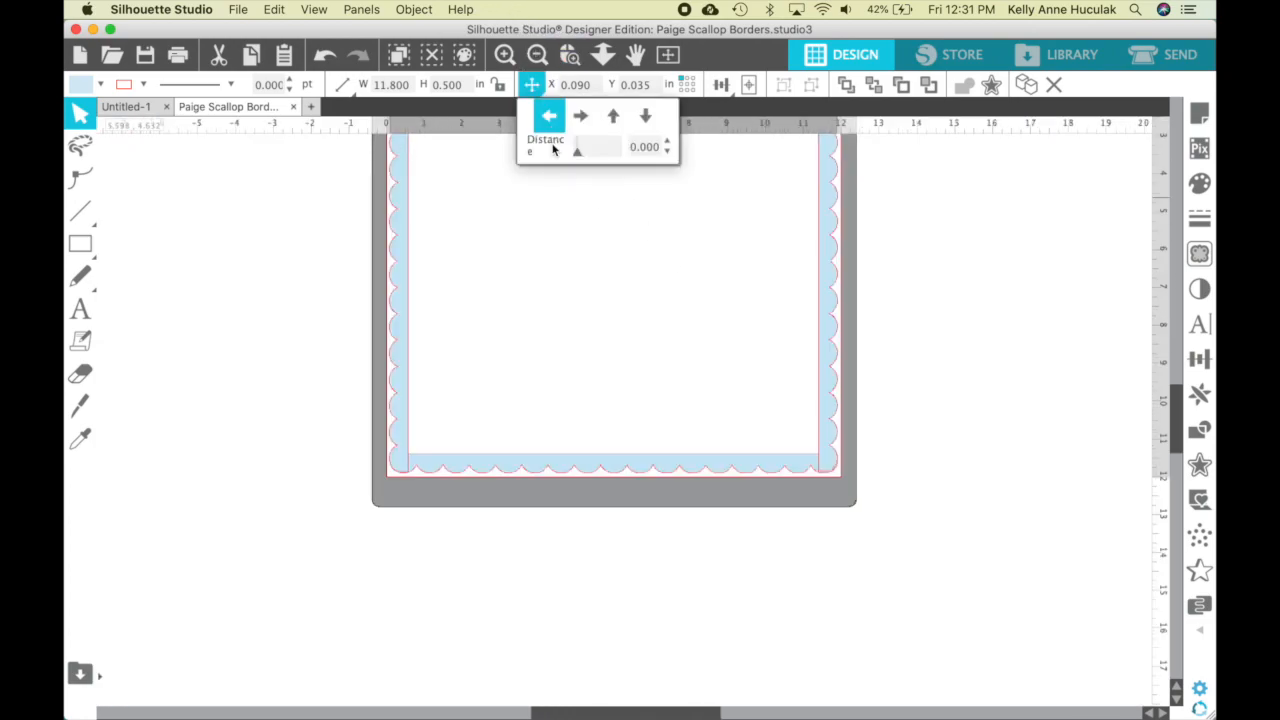
scroll(558, 268, "up", 5)
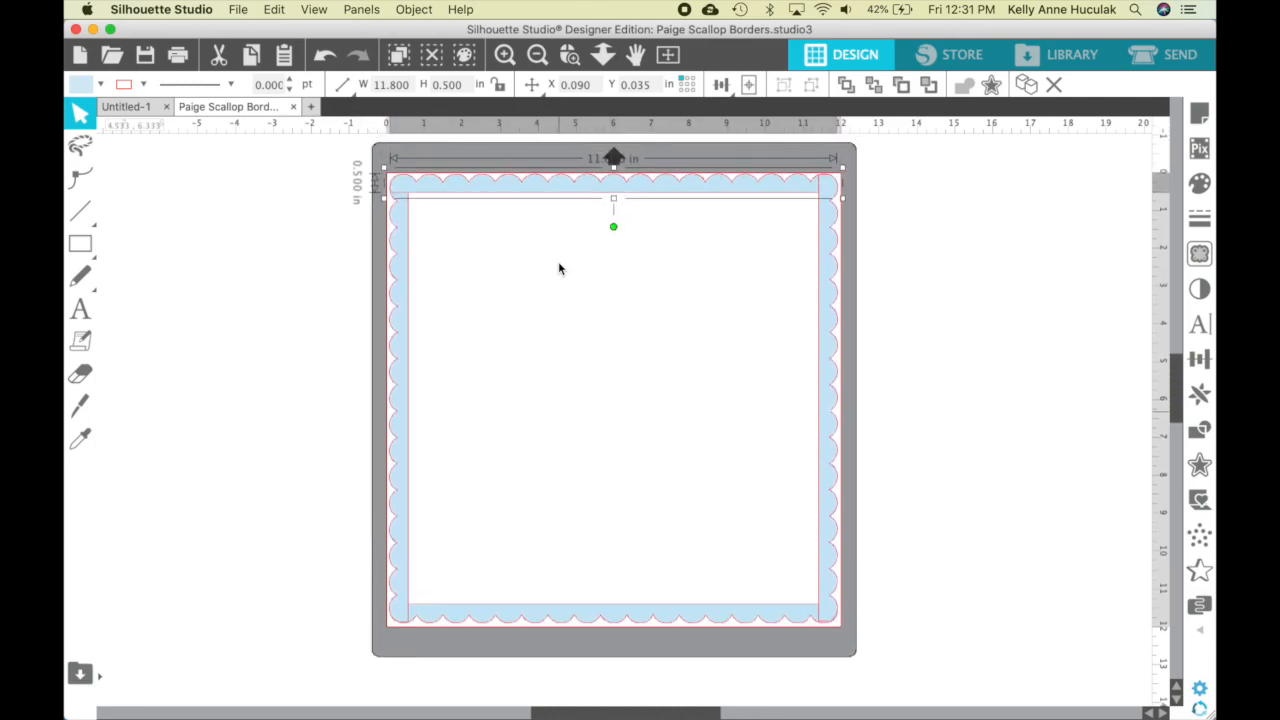
left_click(954, 204)
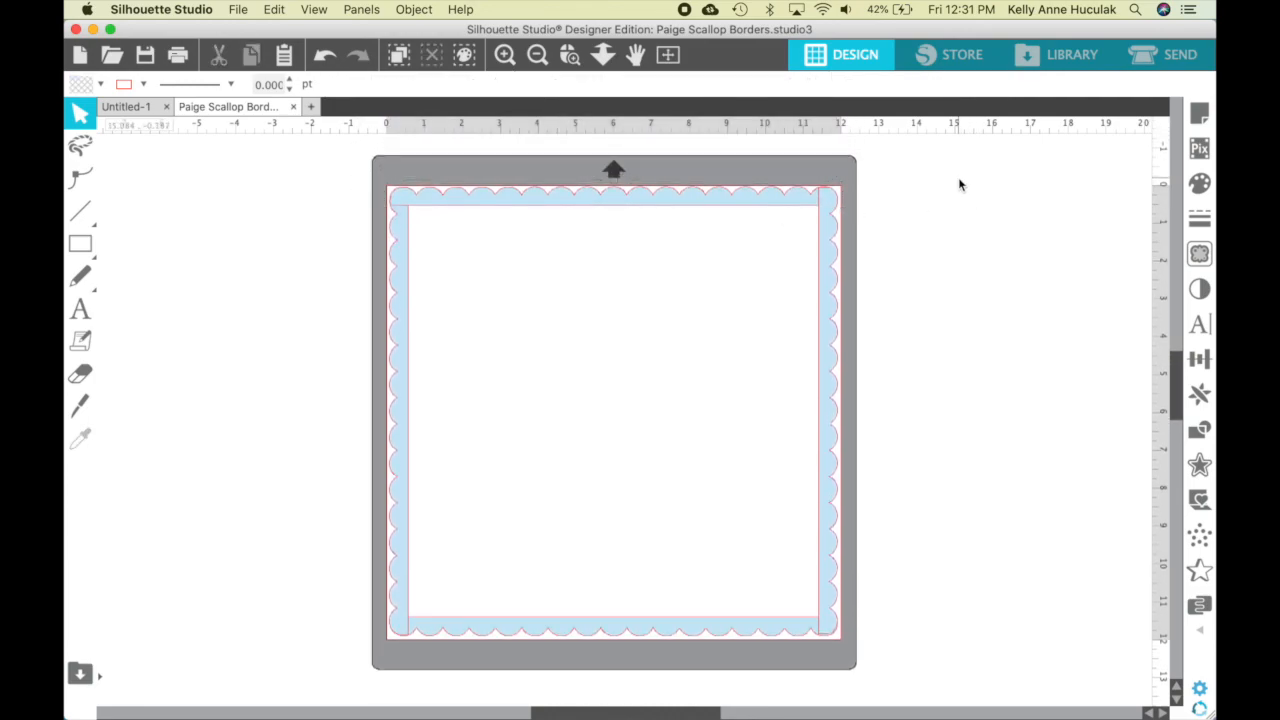
left_click_drag(318, 155, 929, 693)
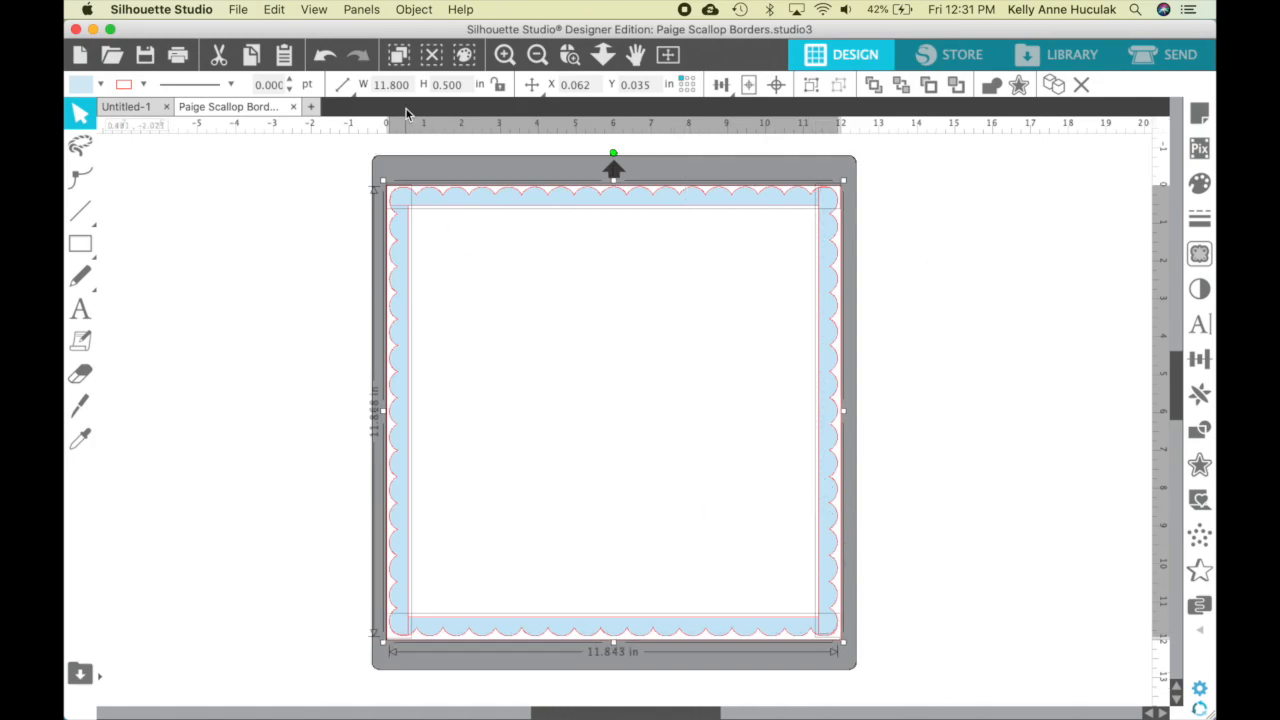
left_click(414, 10)
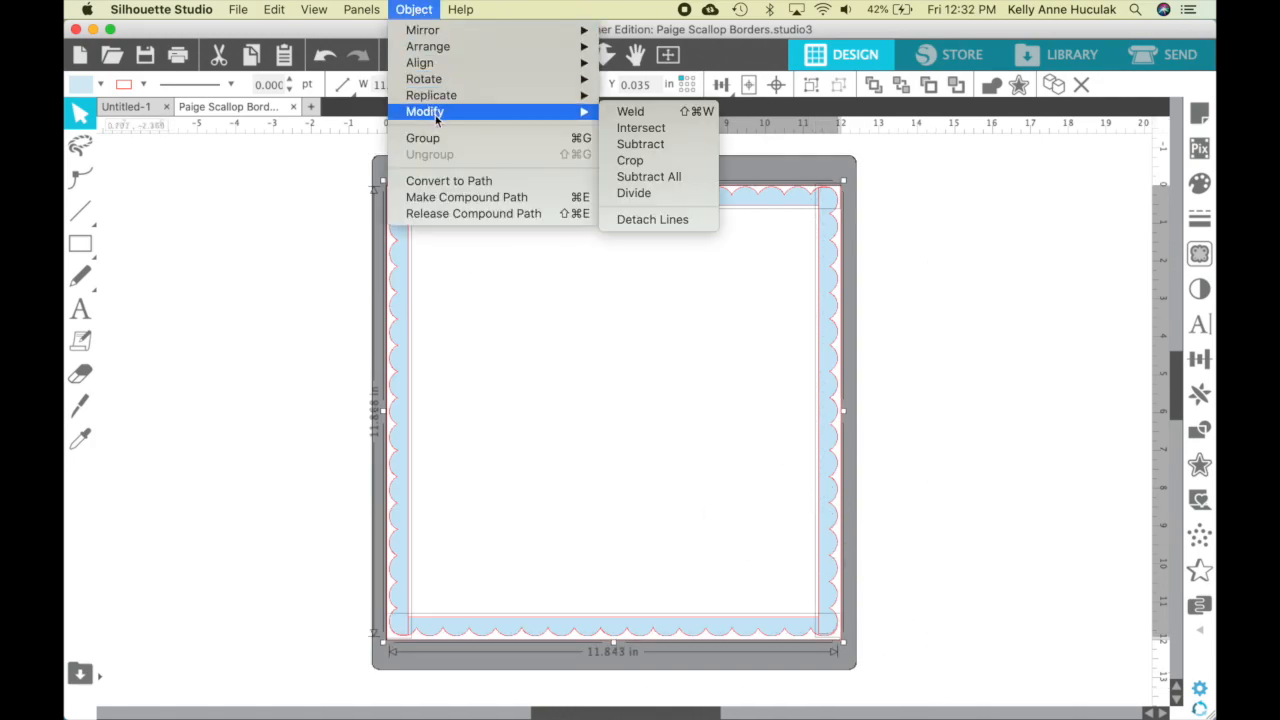
left_click(624, 112)
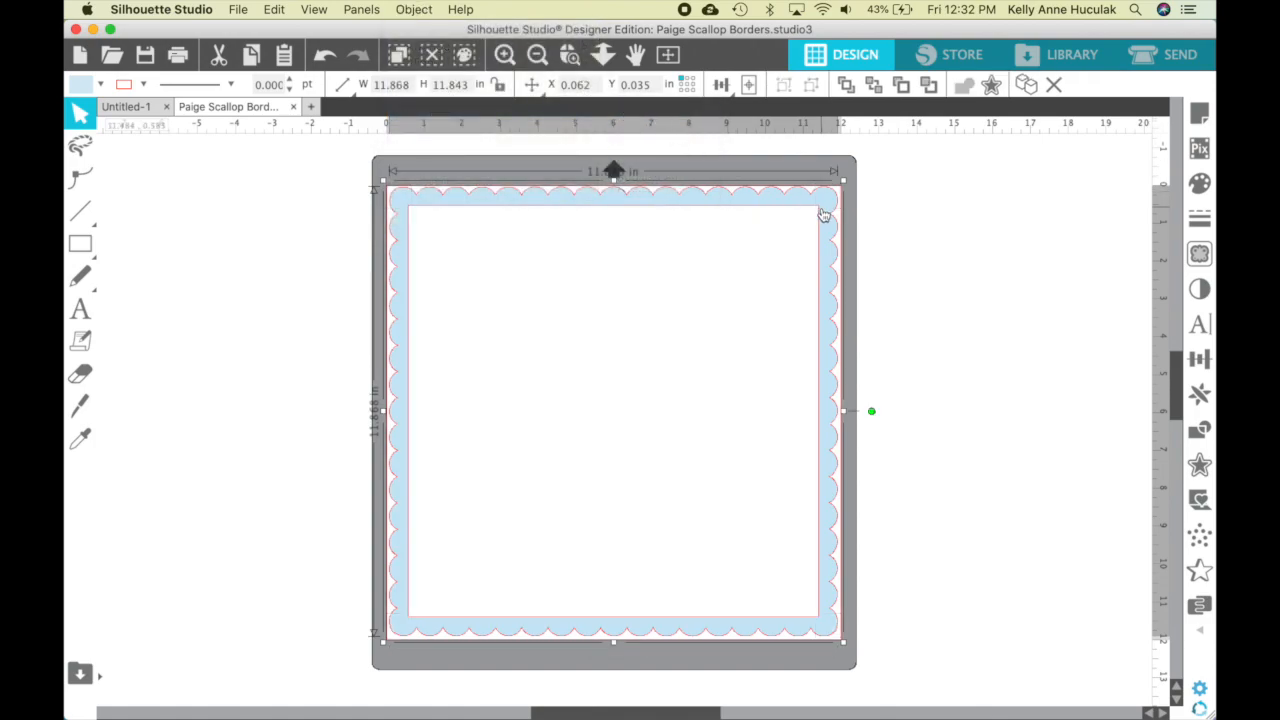
left_click_drag(650, 202, 650, 204)
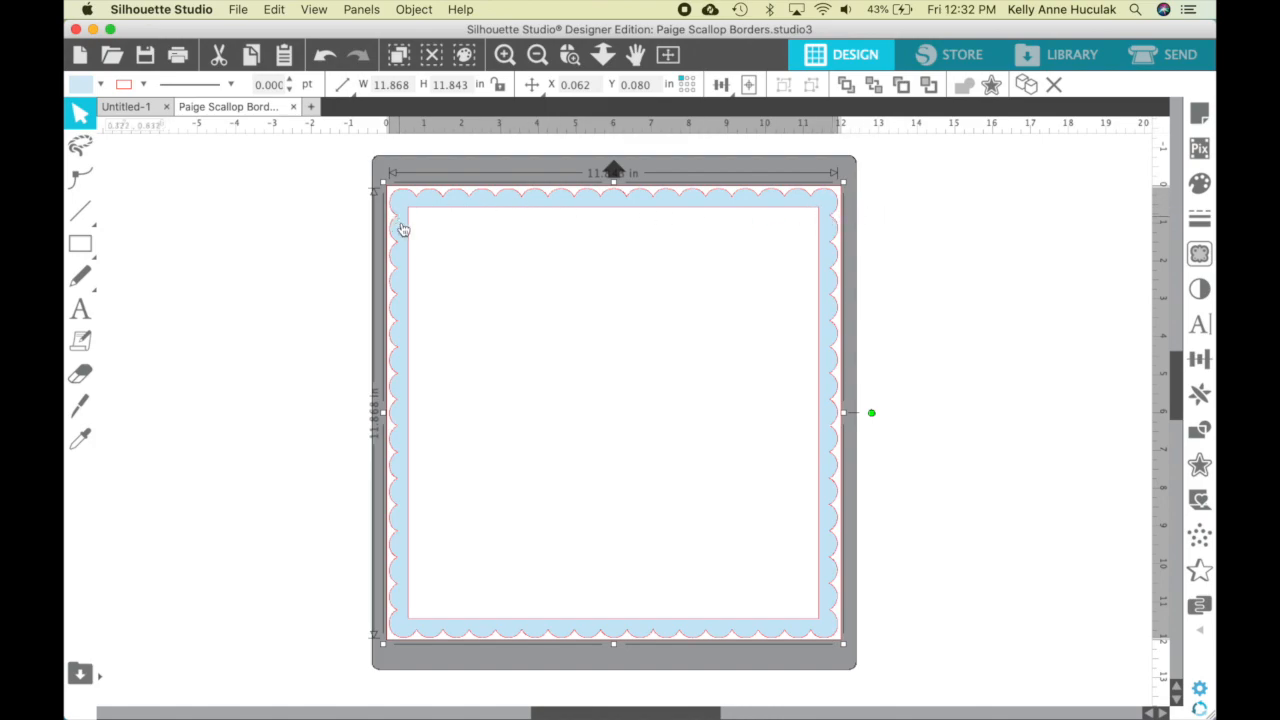
Release the welded frame's compound path and delete its inner square, leaving a solid scalloped shape.
left_click(410, 10)
left_click(424, 214)
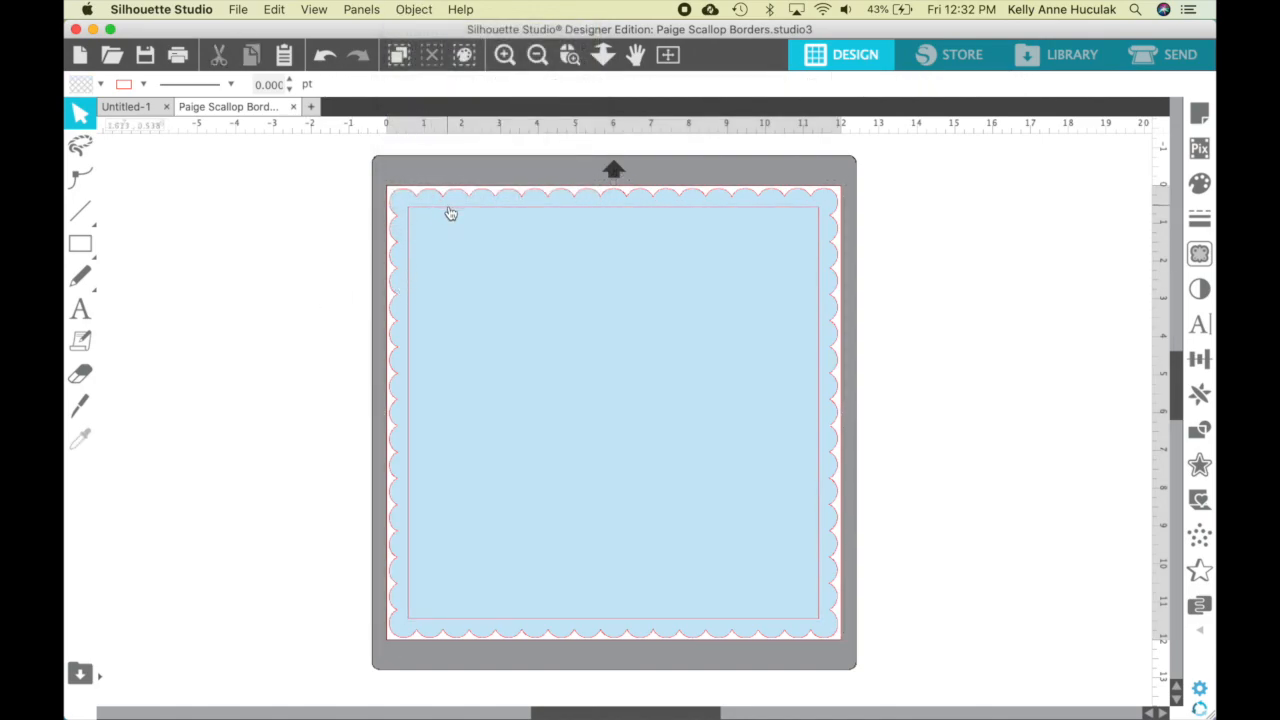
left_click(448, 212)
left_click(409, 230)
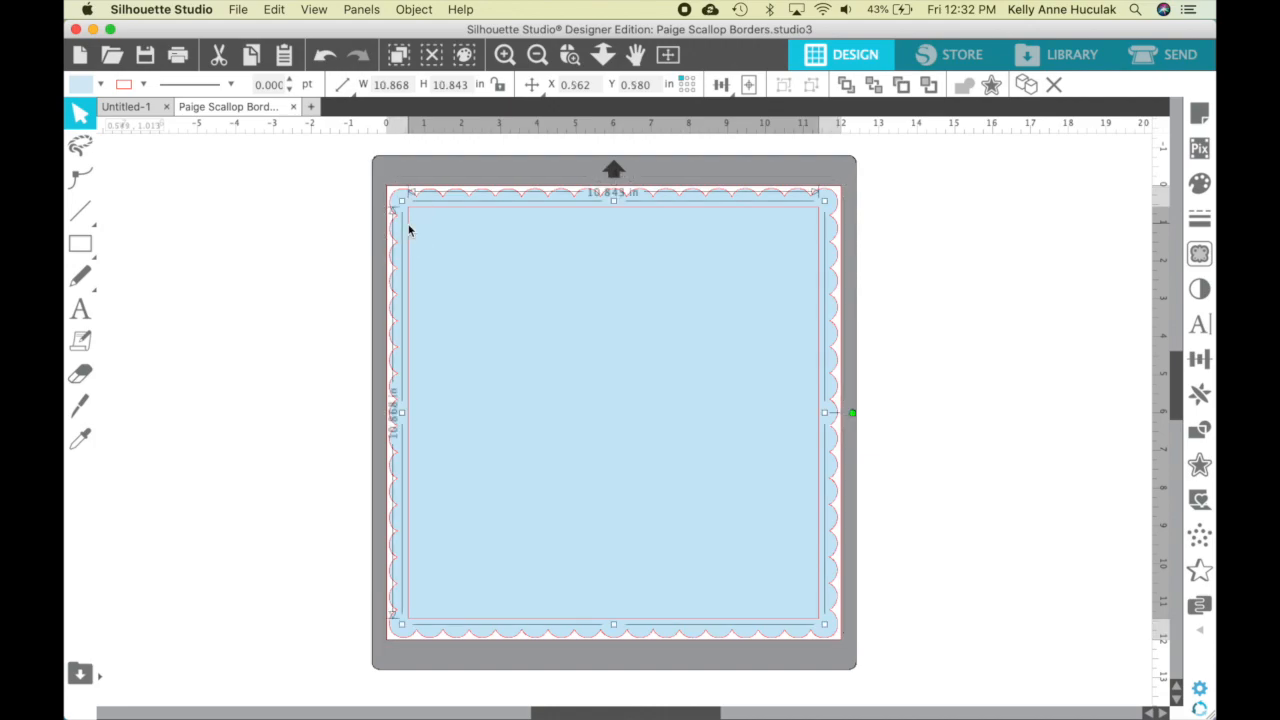
key("Delete")
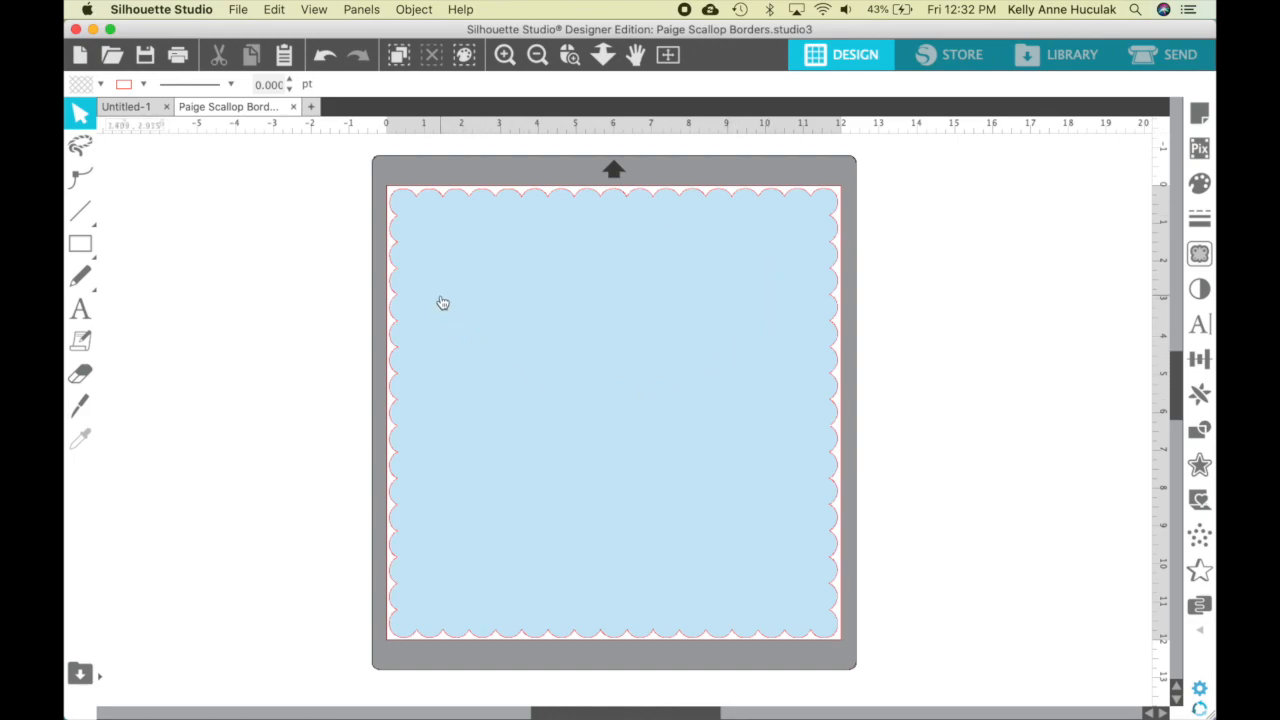
Draw a rectangle about 4.0 by 3.8 in outside the page, to the left of the scalloped shape.
left_click(80, 244)
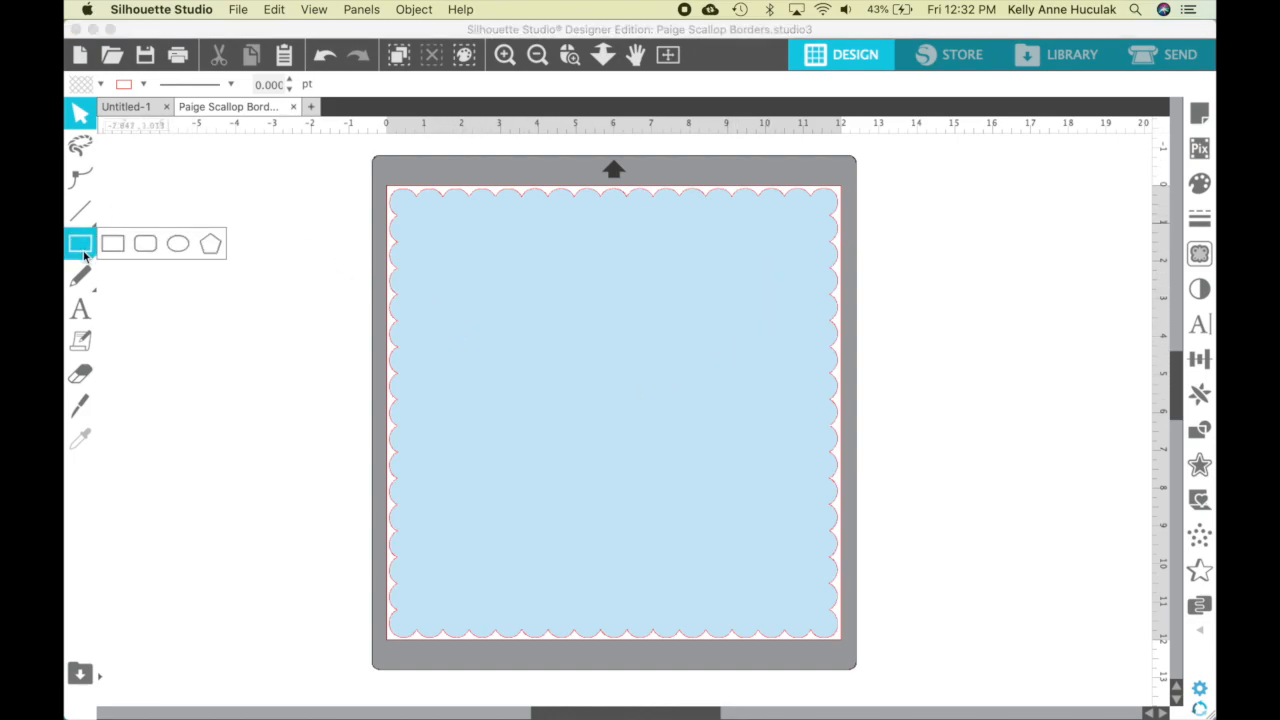
left_click(111, 244)
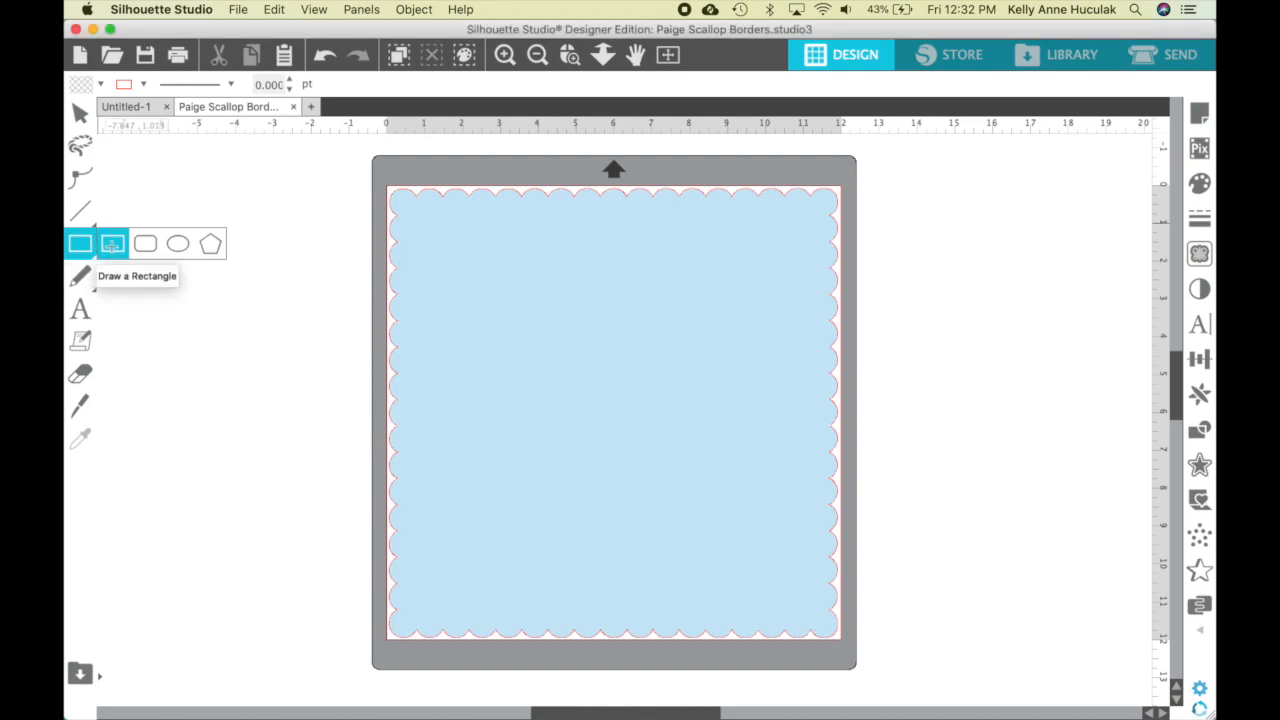
left_click_drag(167, 301, 319, 445)
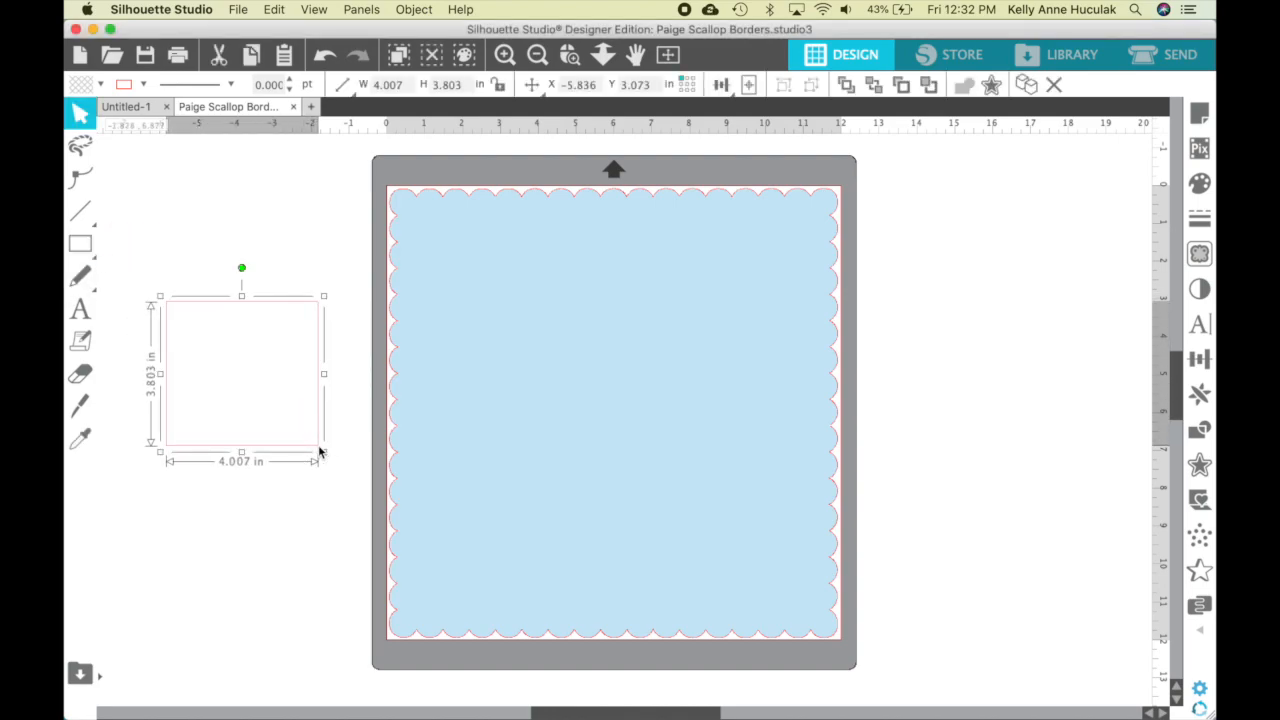
Resize the new rectangle to 10 in wide by 10 in high.
left_click(1200, 362)
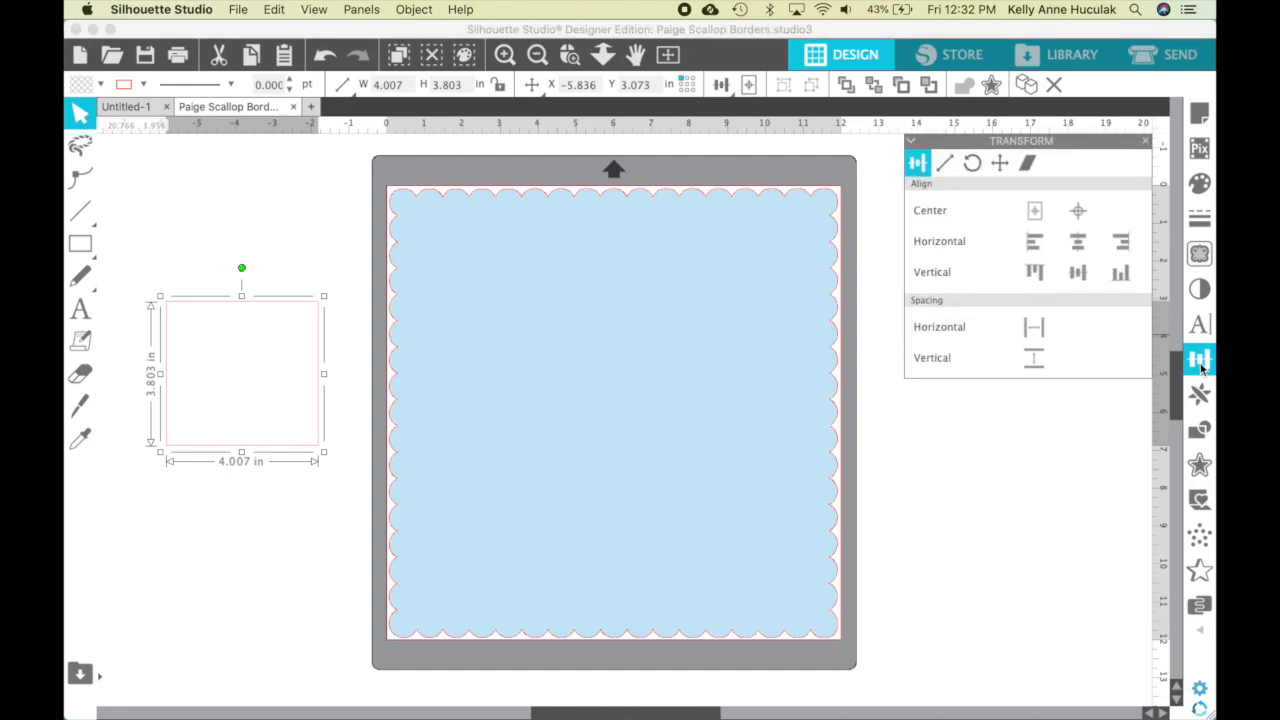
left_click(945, 163)
left_click(1102, 345)
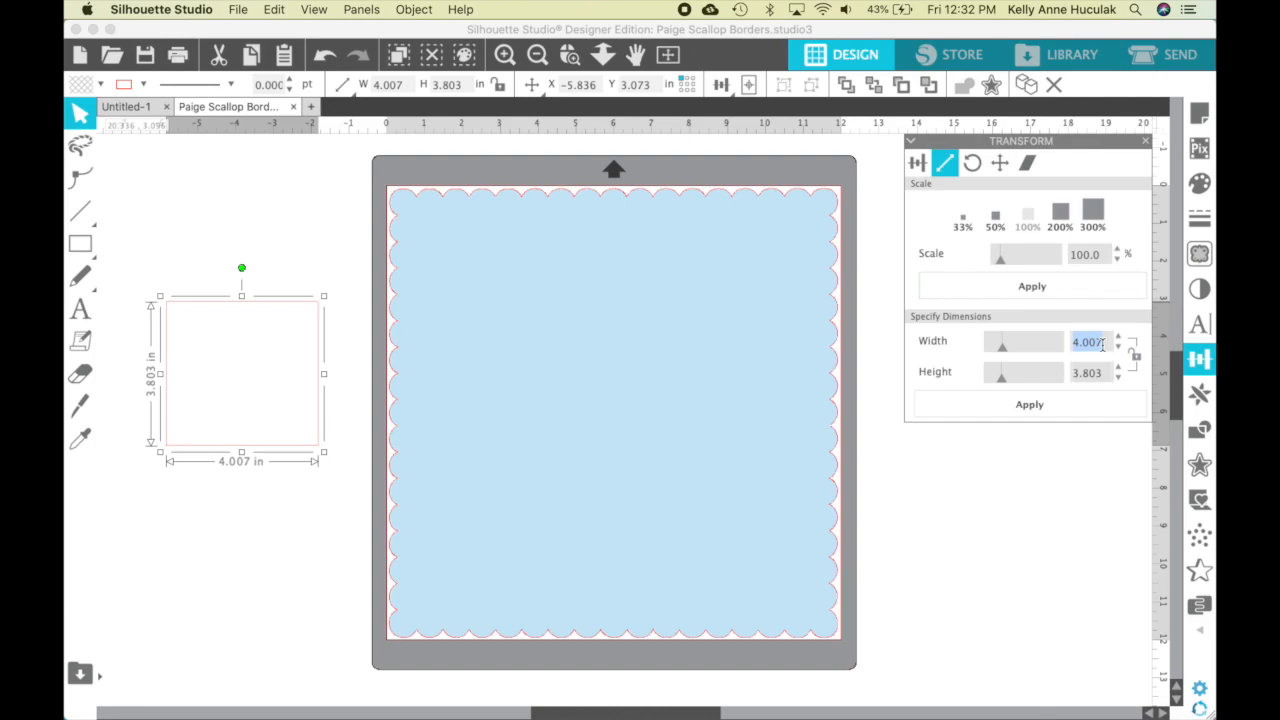
type("10")
key("Tab")
type("10")
key("Tab")
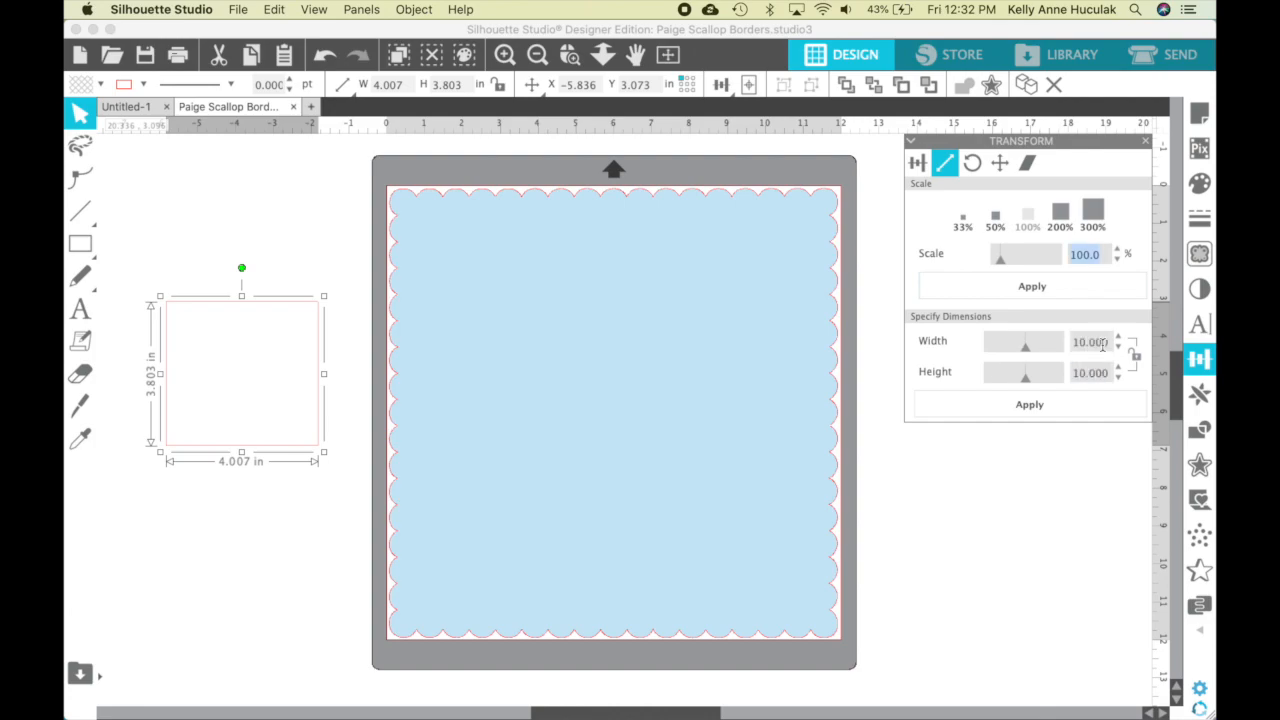
left_click(1103, 403)
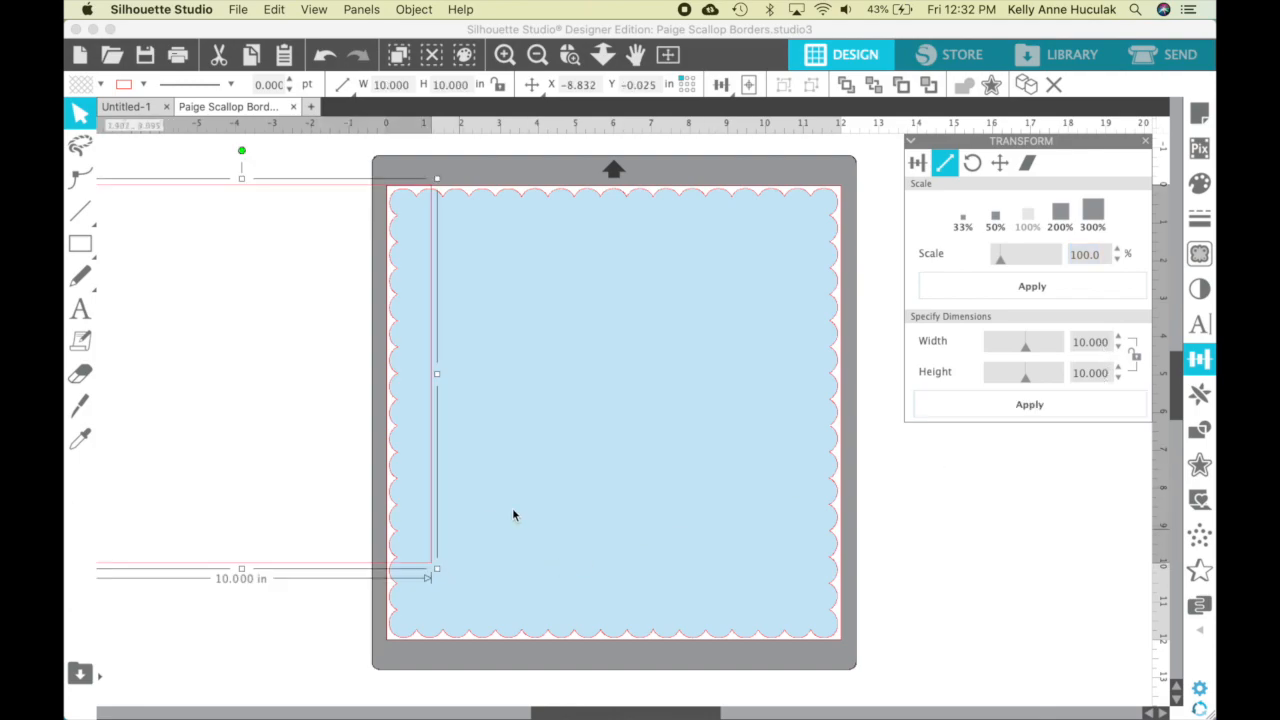
Center the 10-inch square on the page and deselect it.
left_click(917, 164)
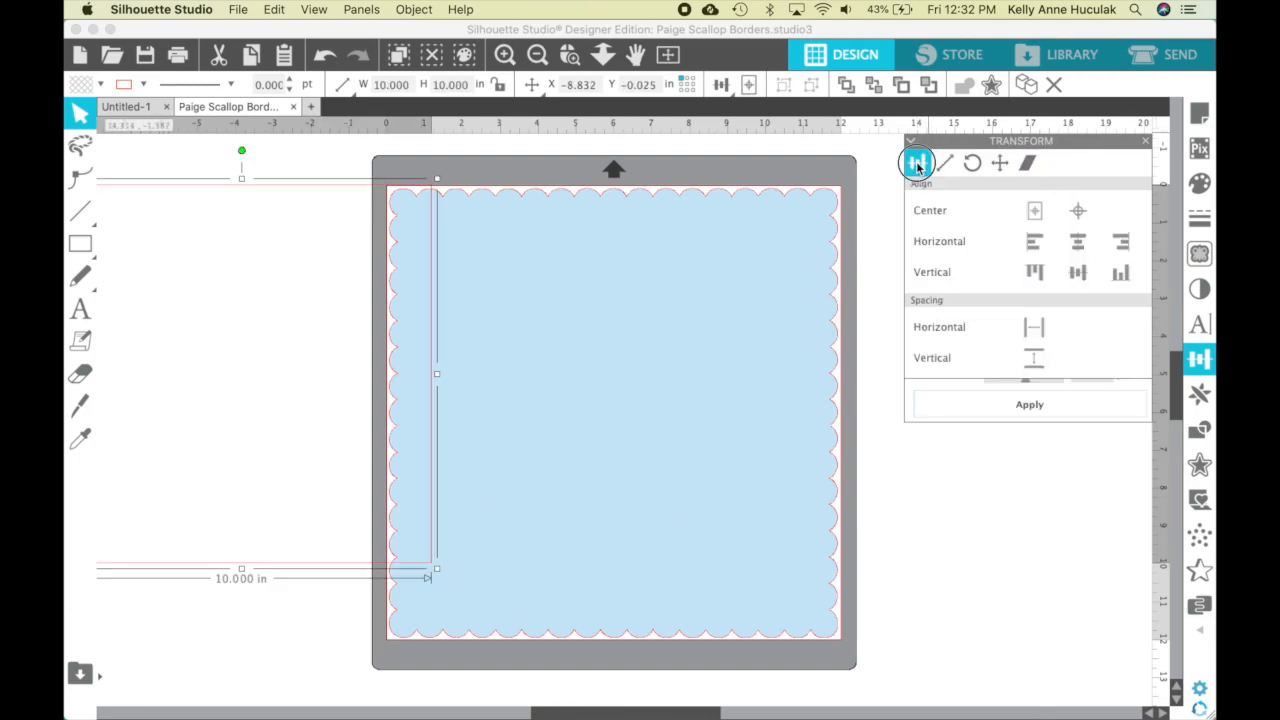
left_click(1078, 212)
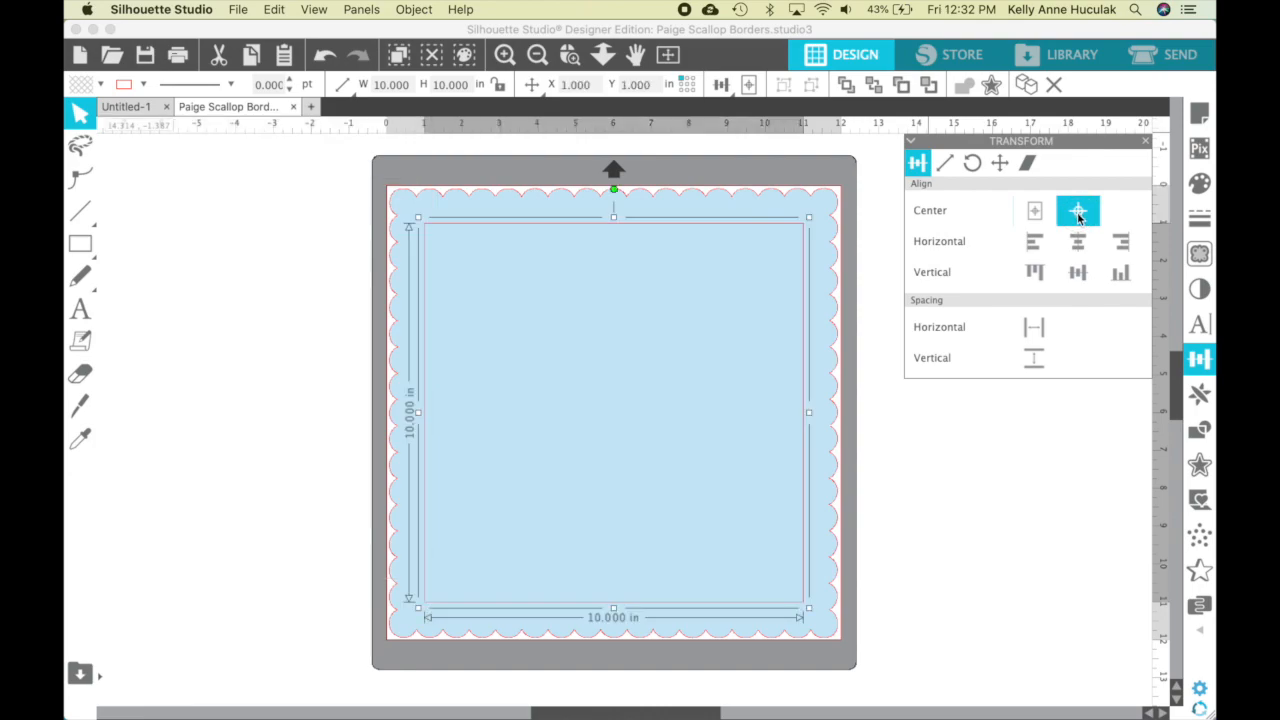
left_click(984, 465)
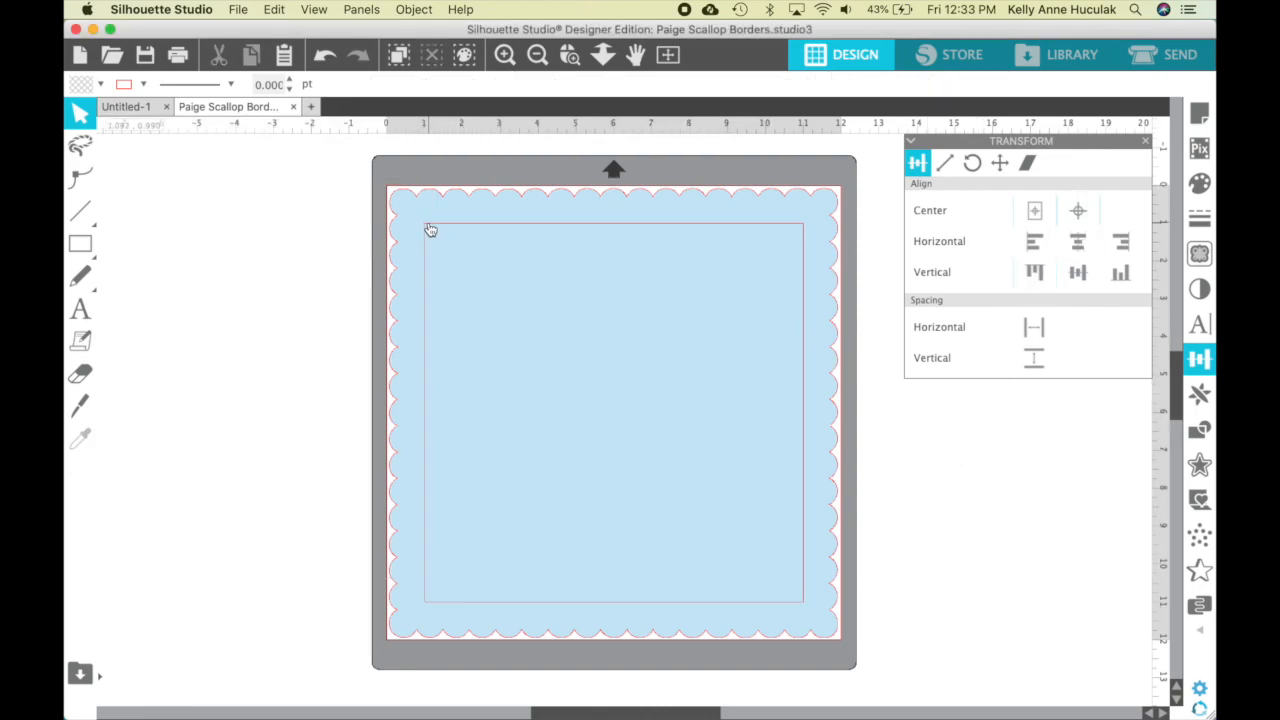
Resize the inner square to 10.25 in wide by 10.25 in high and deselect it.
left_click(528, 229)
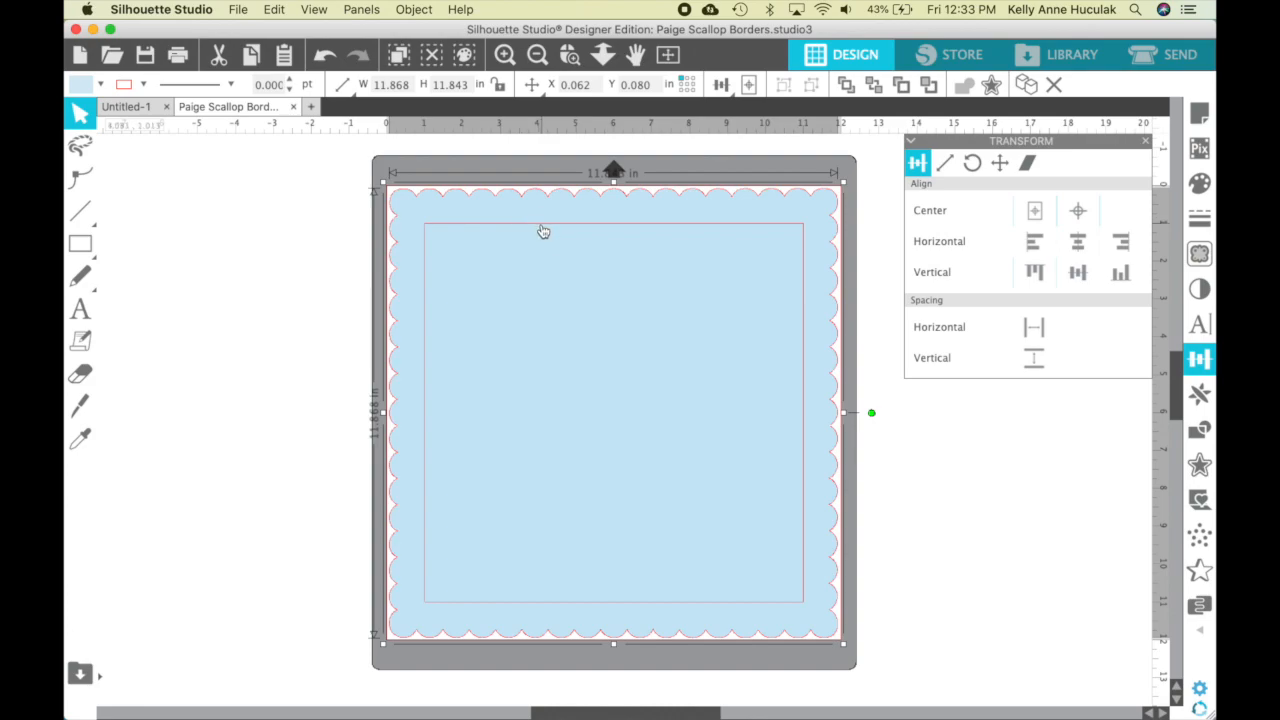
left_click(541, 230)
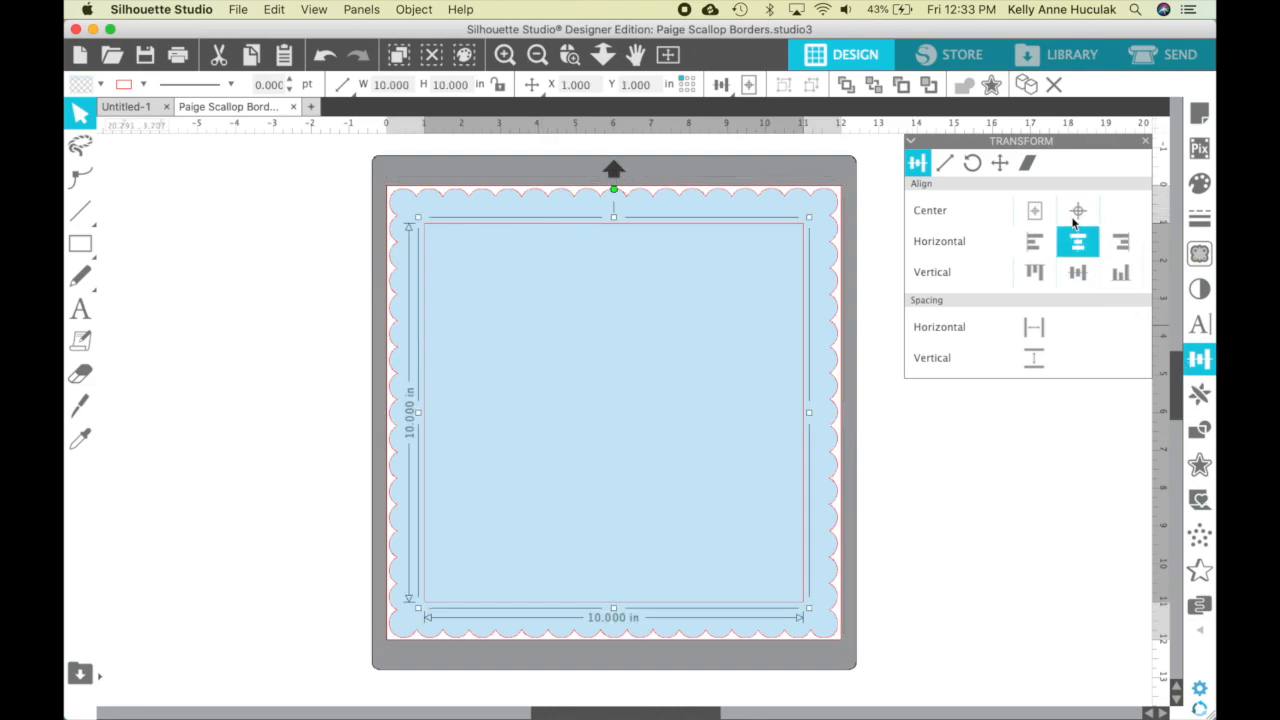
left_click(945, 163)
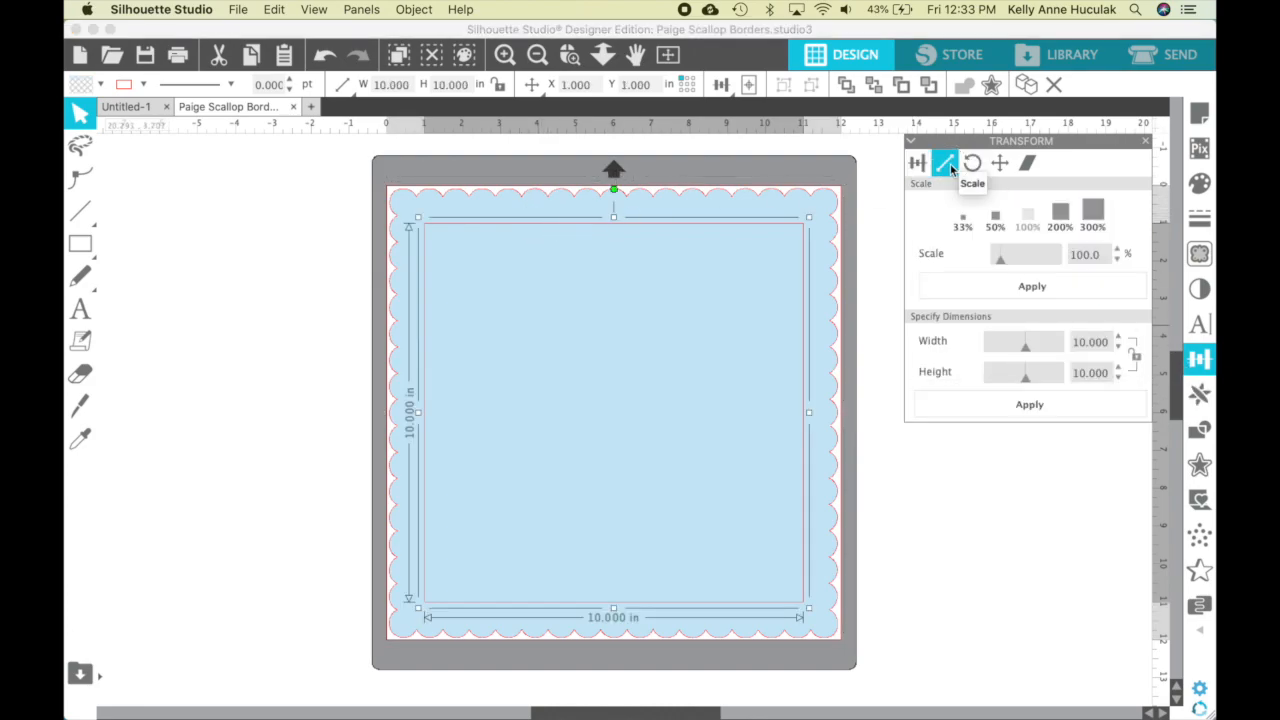
double_click(1101, 343)
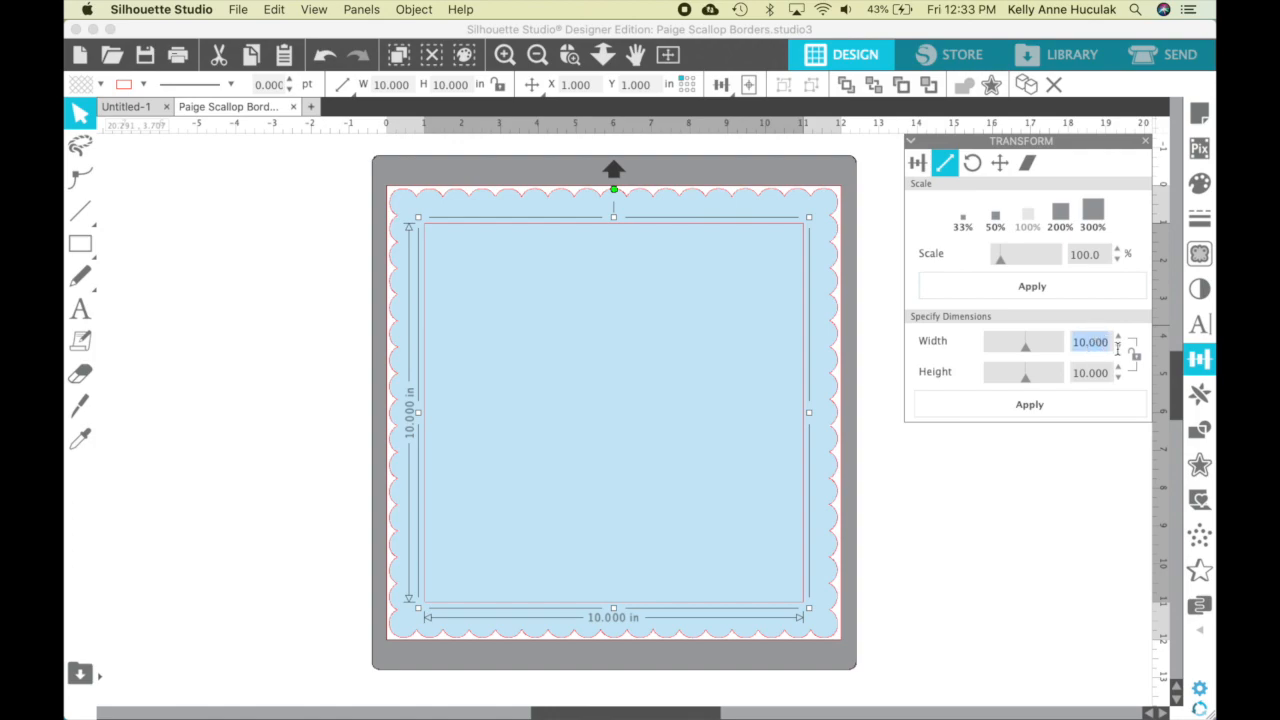
type("10.")
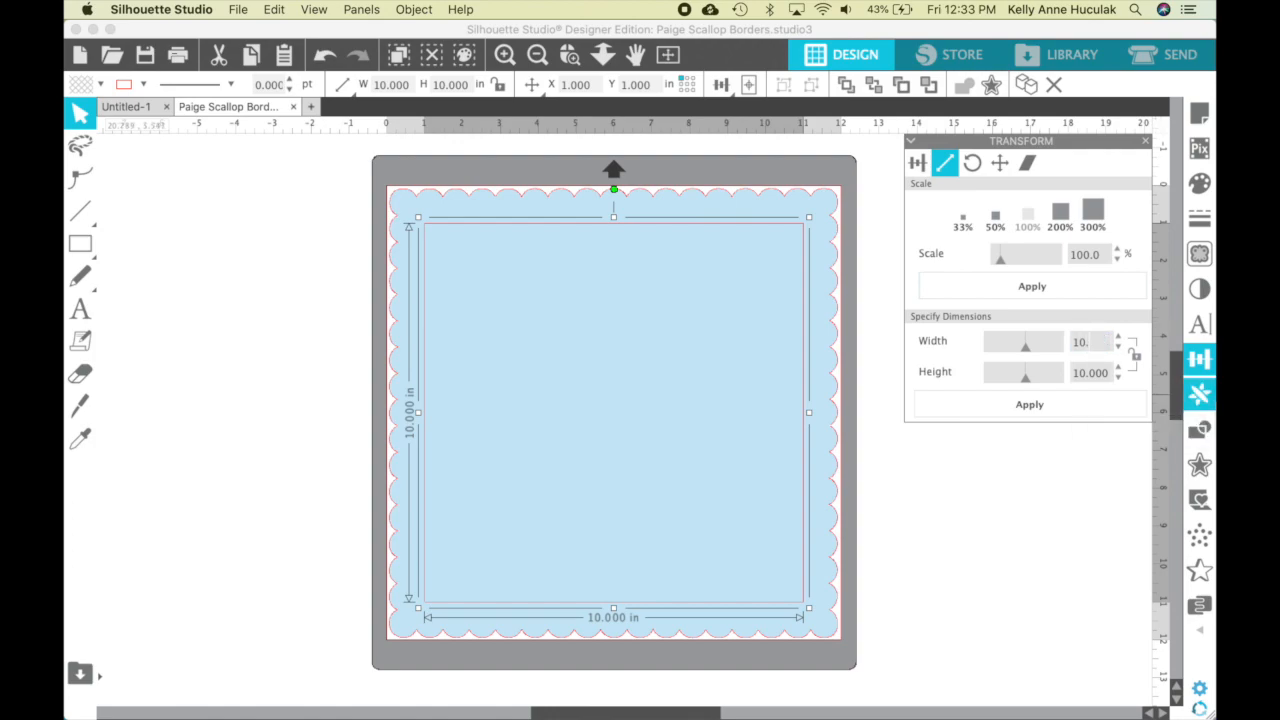
type("25")
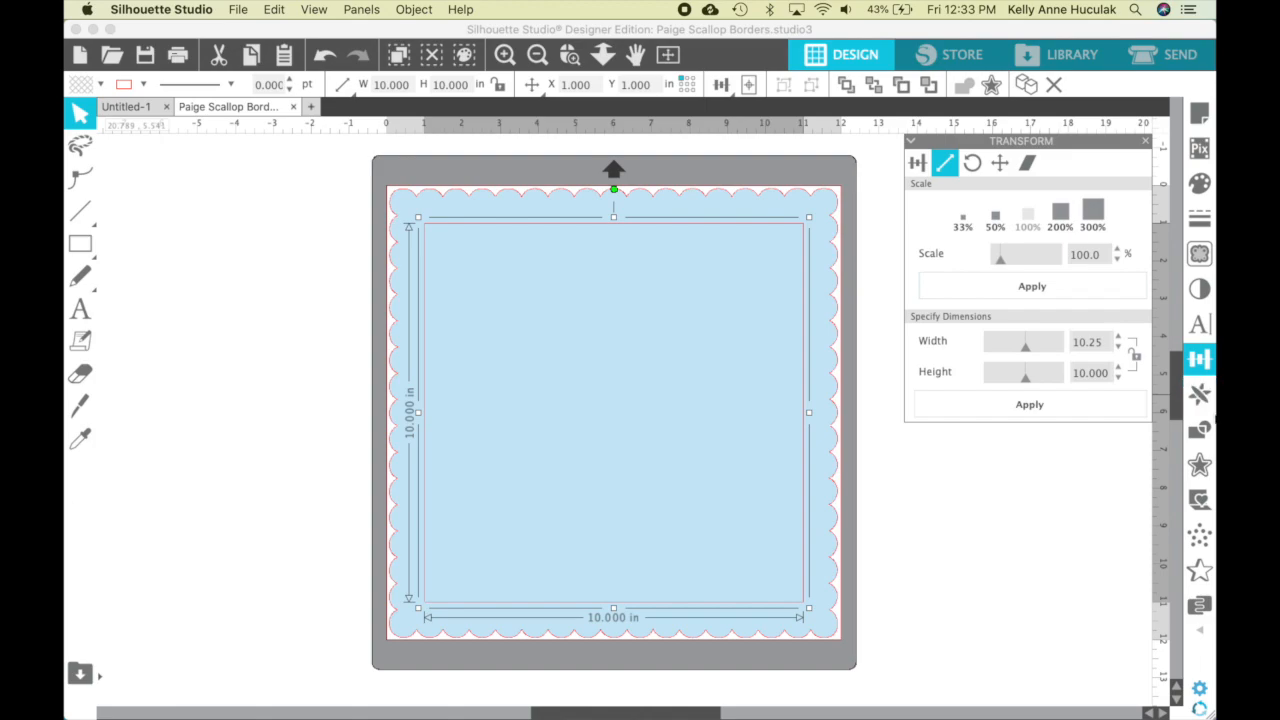
double_click(1100, 373)
type("1")
left_click(1071, 402)
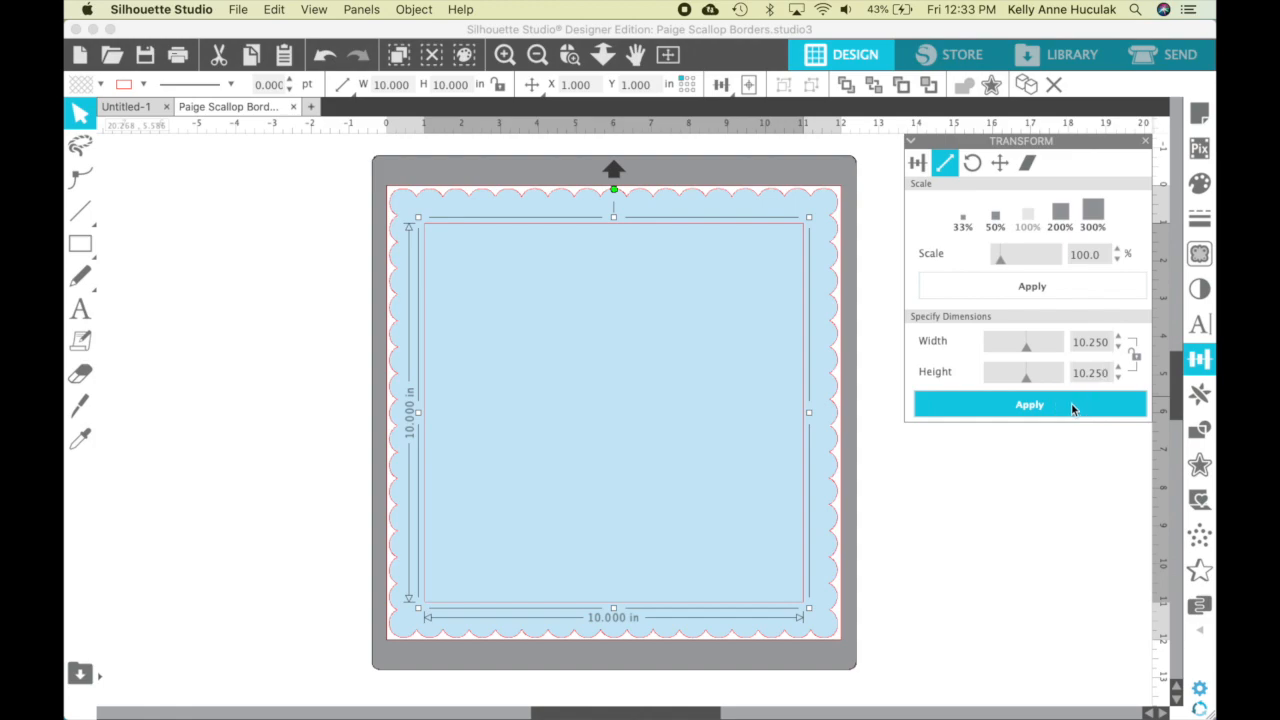
left_click(343, 566)
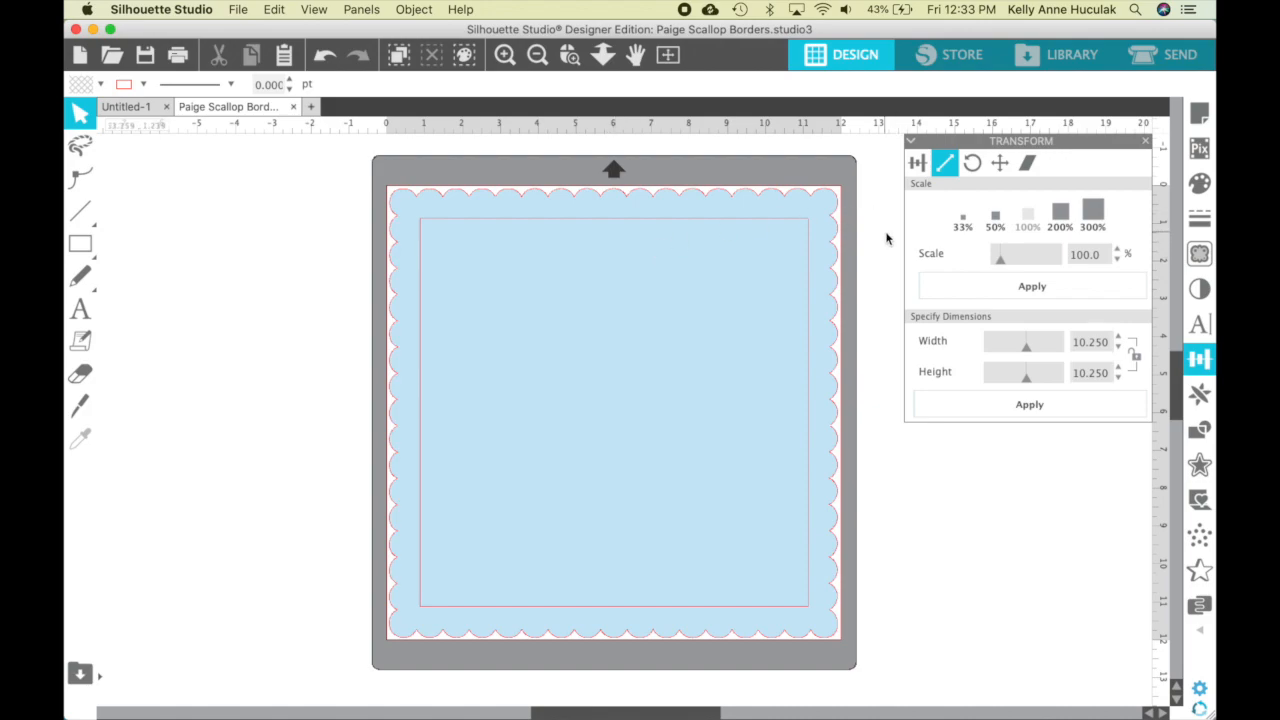
Search the library for "sketch font" and open the autumn sketch font for adding text beside the page.
left_click(1063, 62)
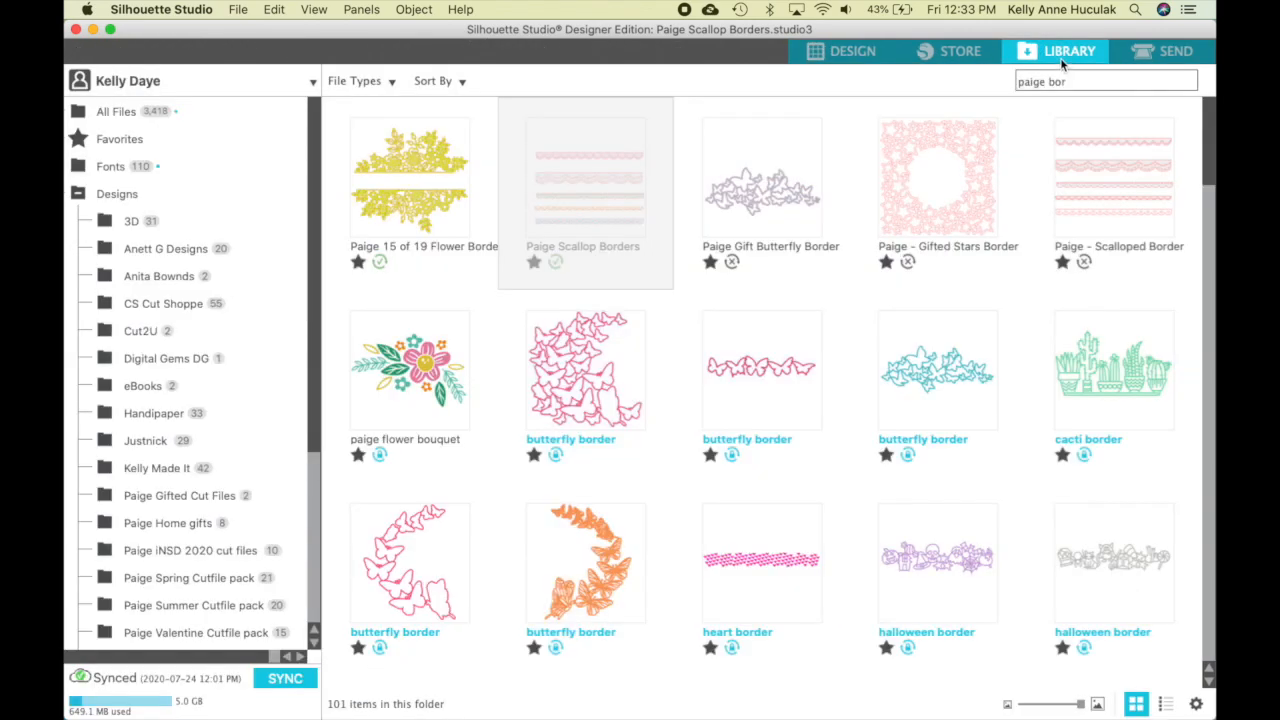
triple_click(1066, 82)
type("sketch font")
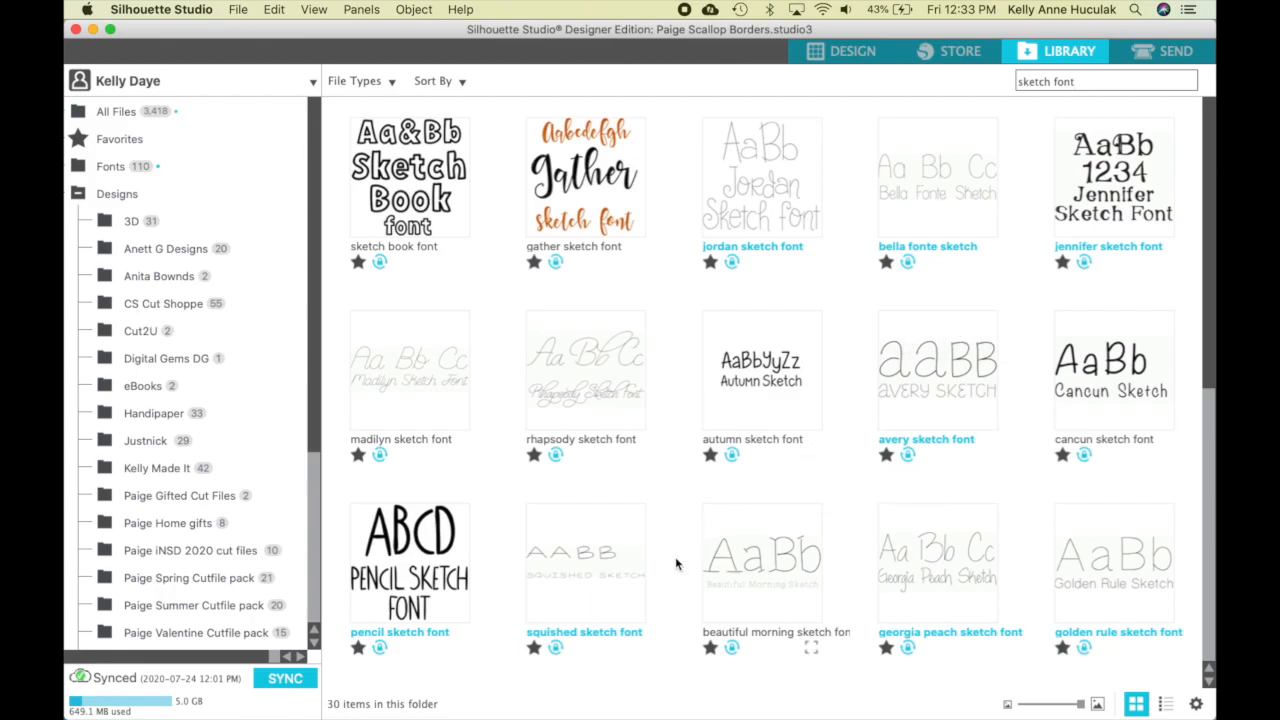
double_click(733, 405)
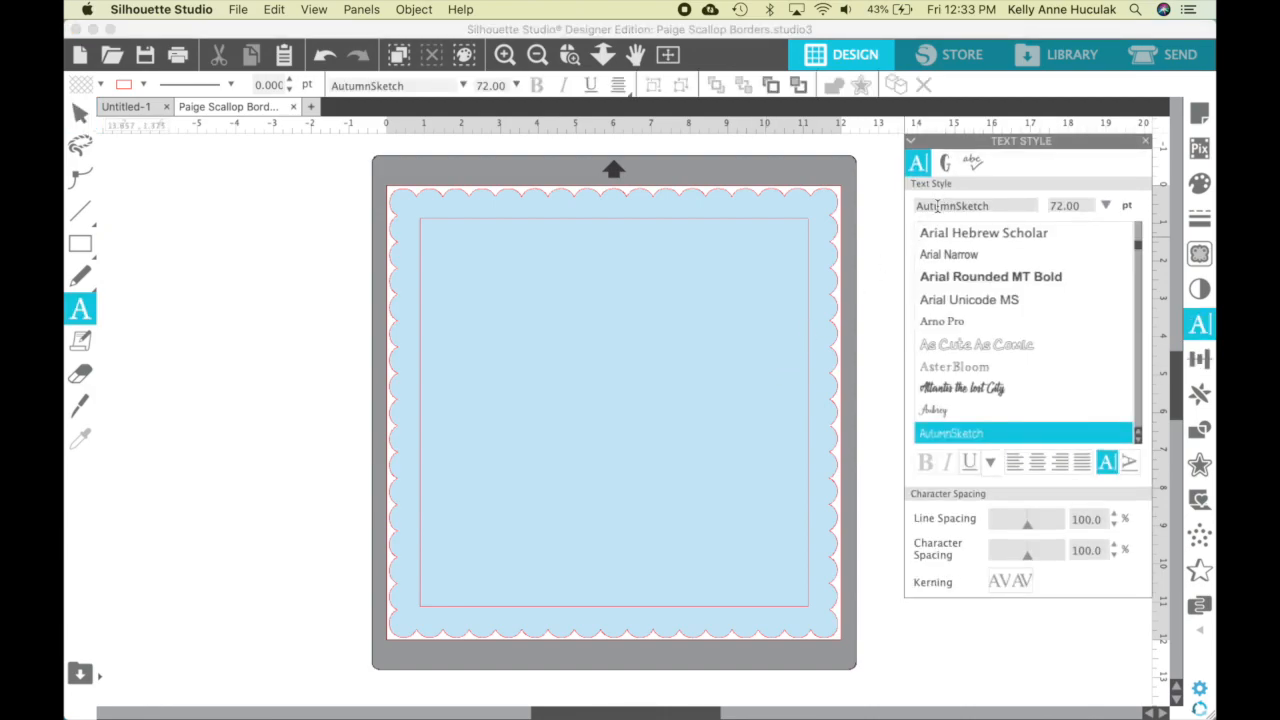
left_click(89, 316)
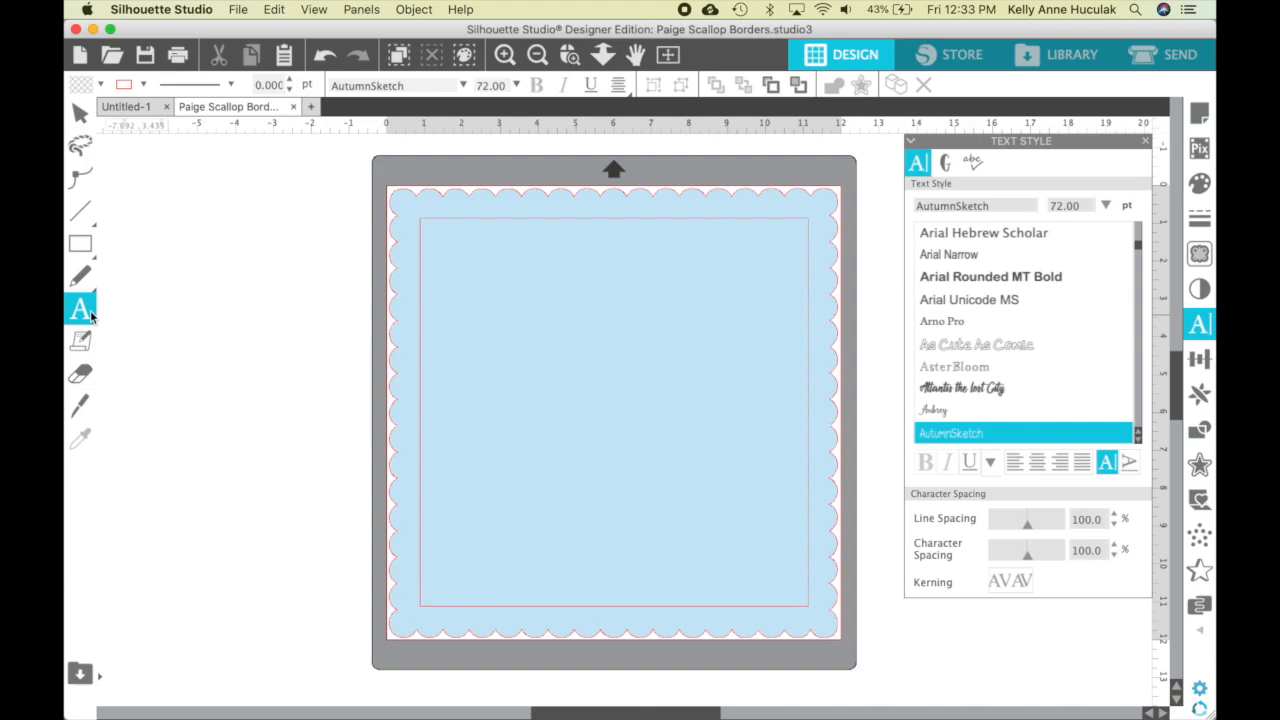
scroll(204, 305, "left", 5)
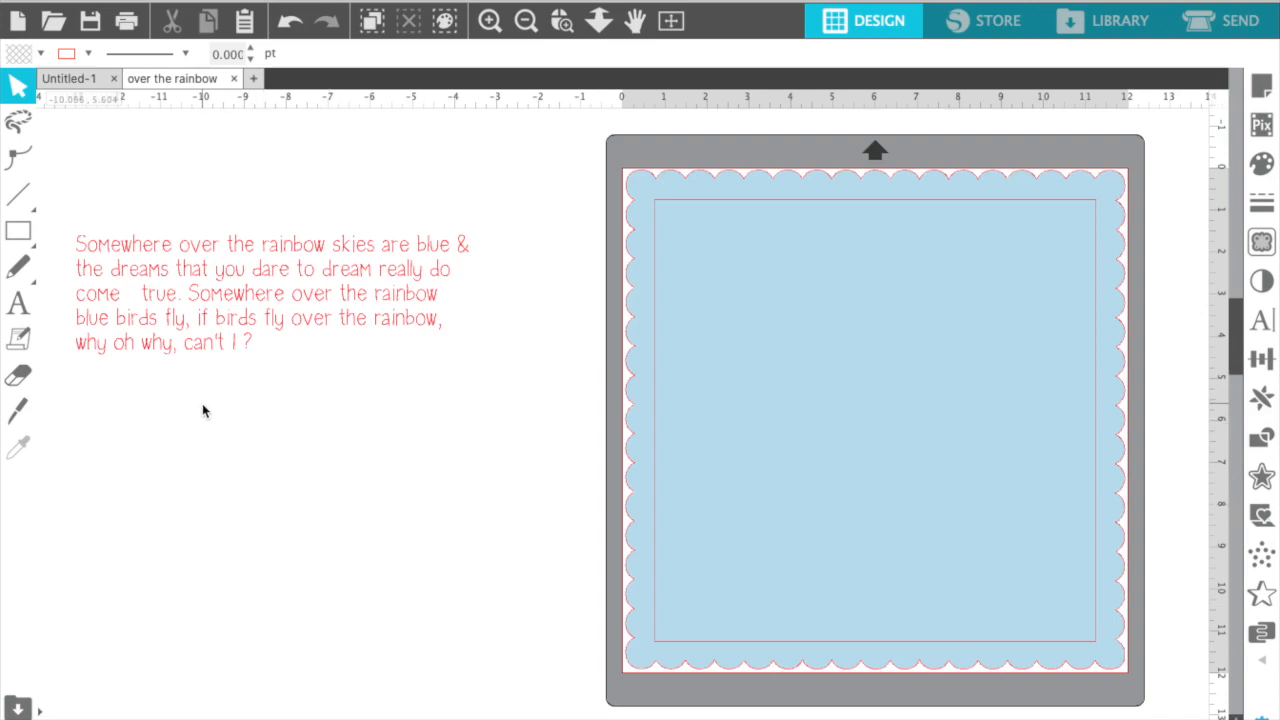
Attach the lyrics text to the inner square's outline from its upper-left corner, and add spaces before "true" to push it onto the bottom edge.
left_click(189, 344)
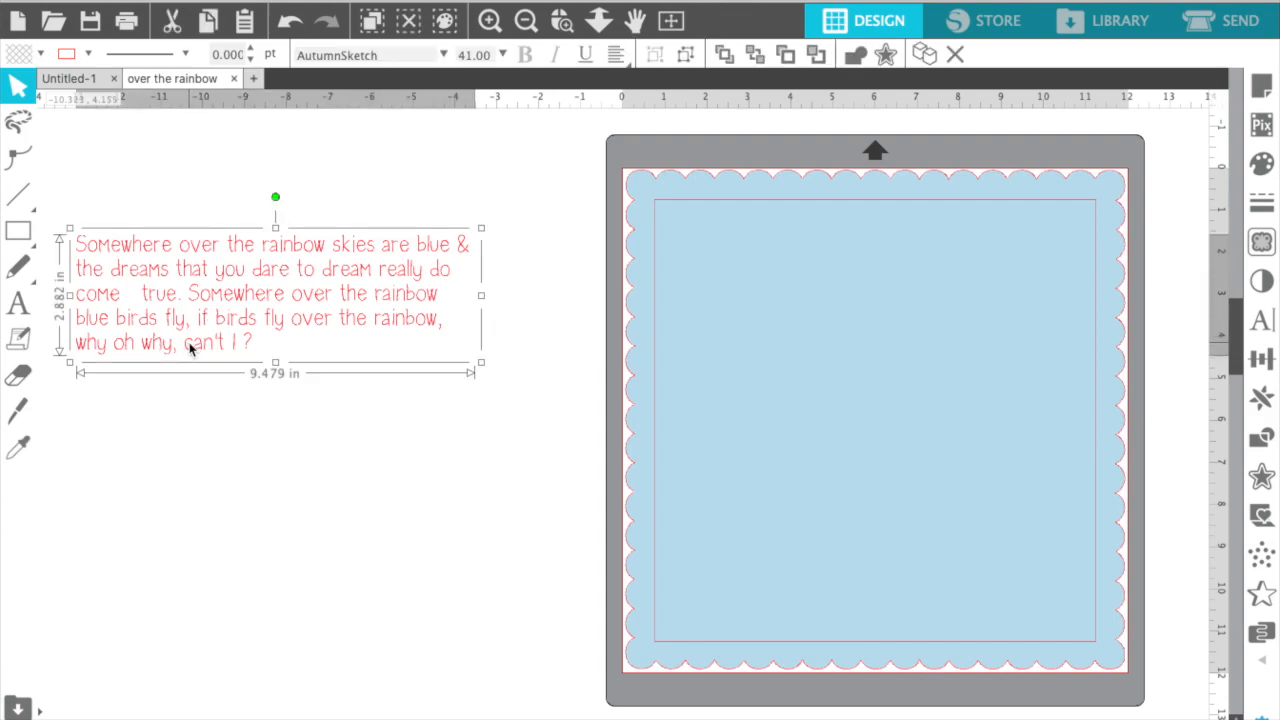
double_click(81, 248)
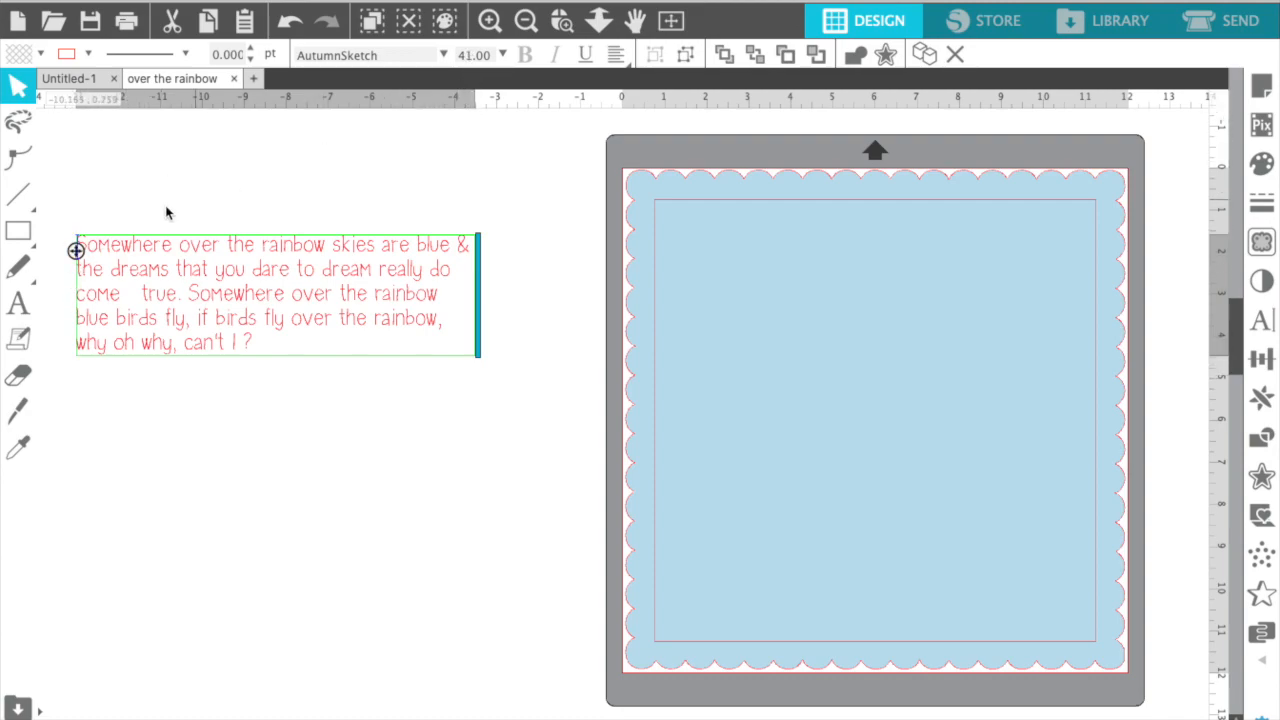
left_click_drag(76, 250, 645, 222)
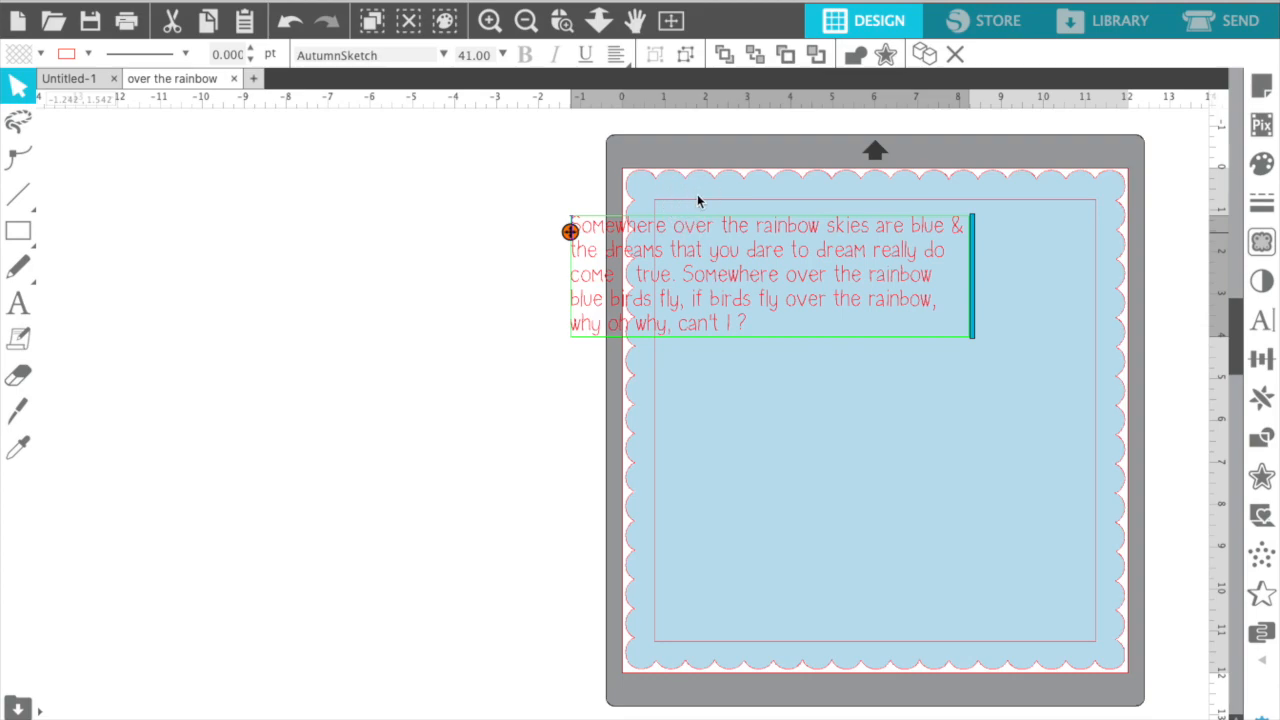
left_click_drag(697, 194, 653, 198)
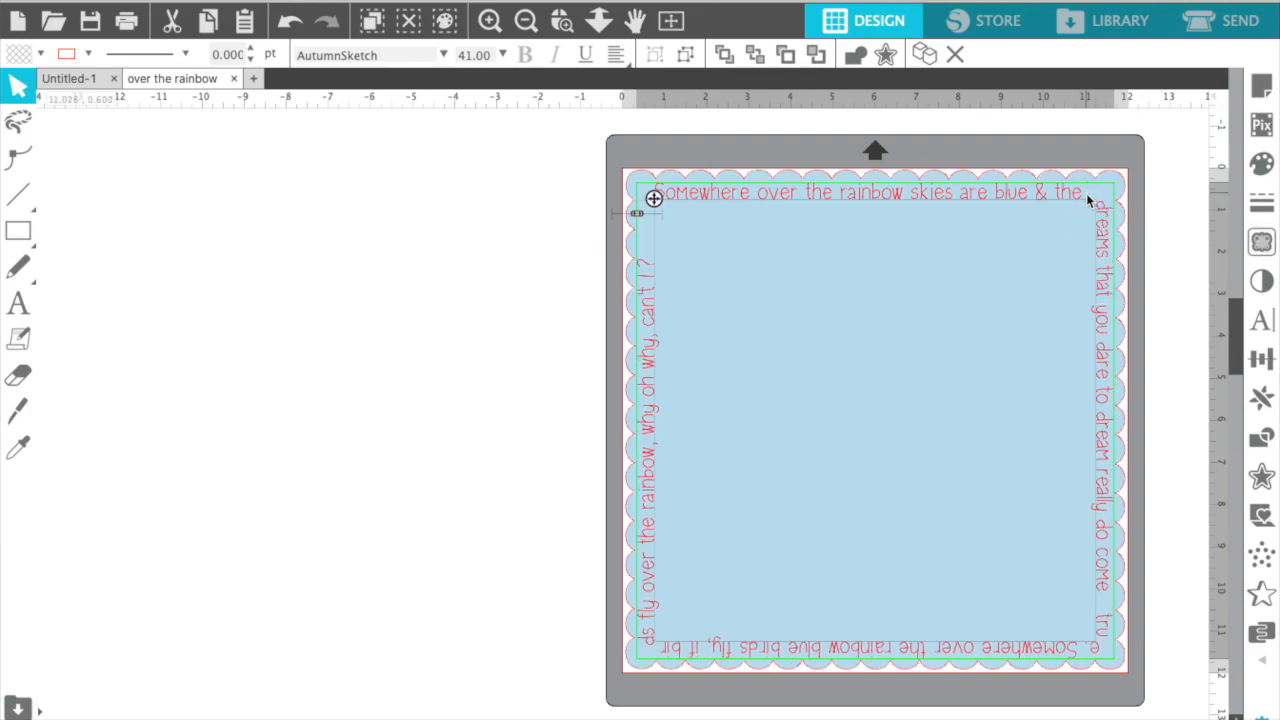
left_click(1101, 602)
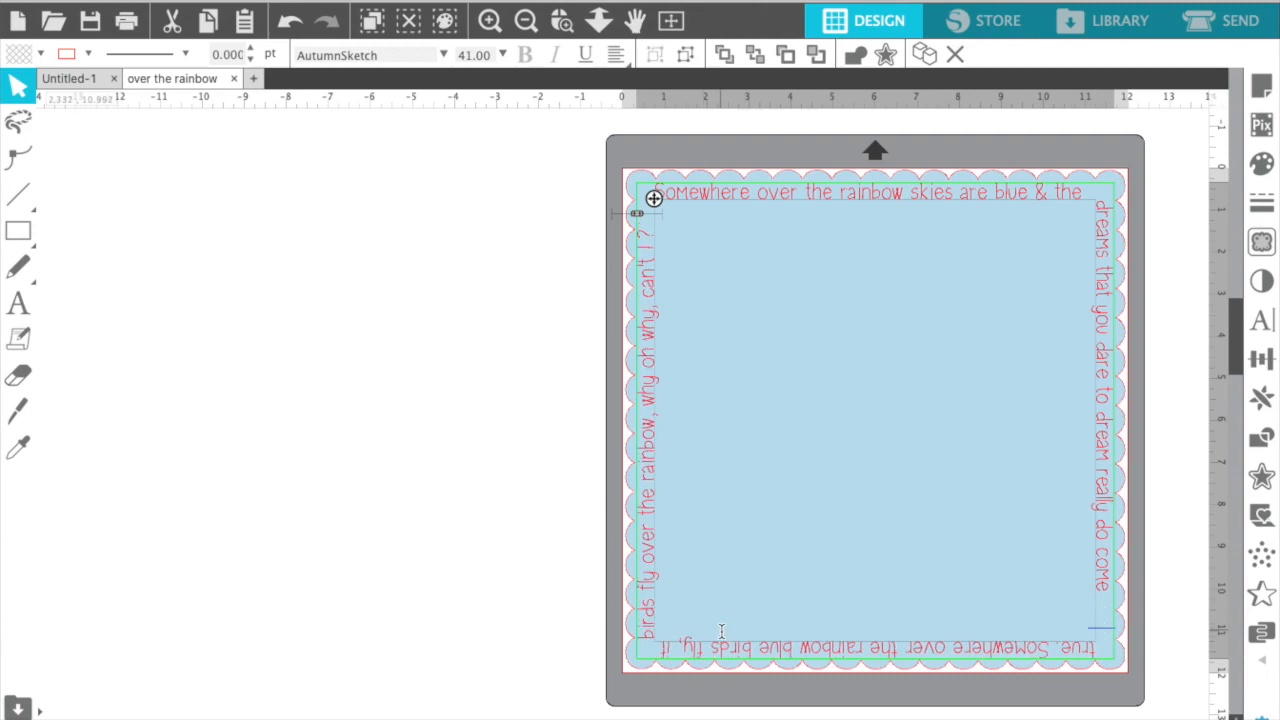
left_click(573, 653)
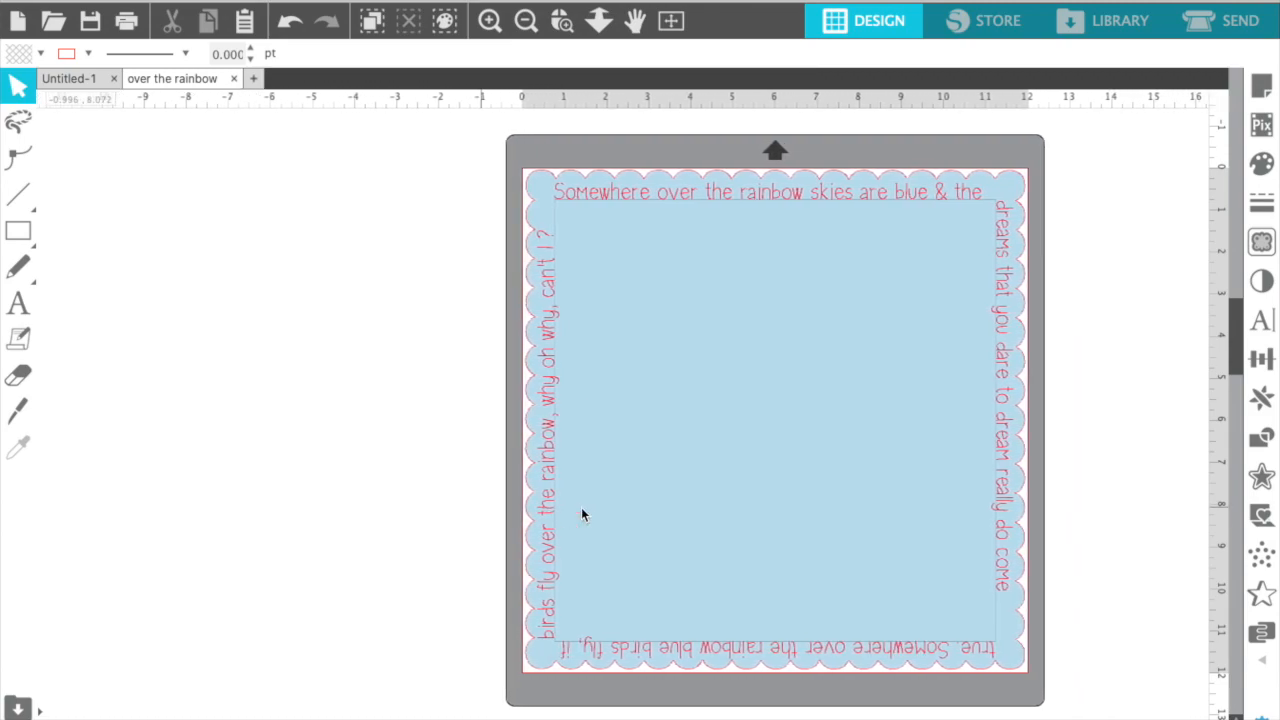
Even out the lyrics on the square's right edge by adding spaces before "dreams", "to" and "really" and removing extra spaces before "true".
left_click(652, 197)
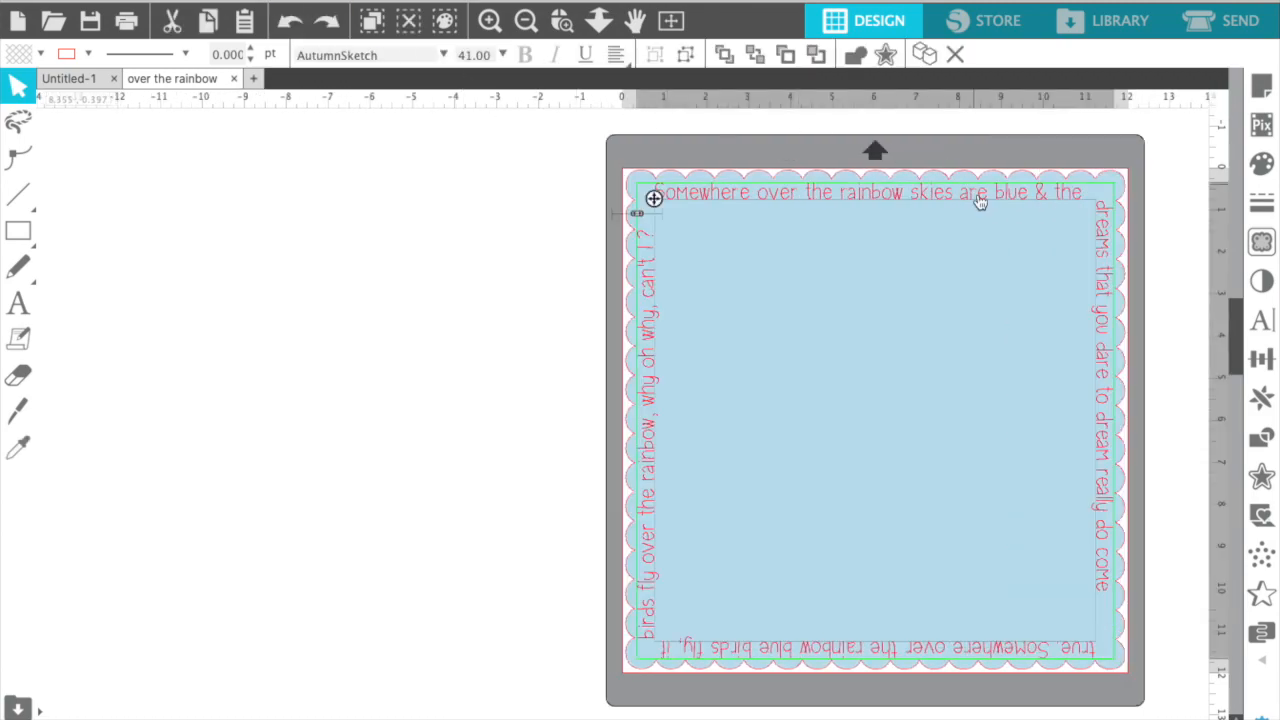
scroll(460, 298, "right", 4)
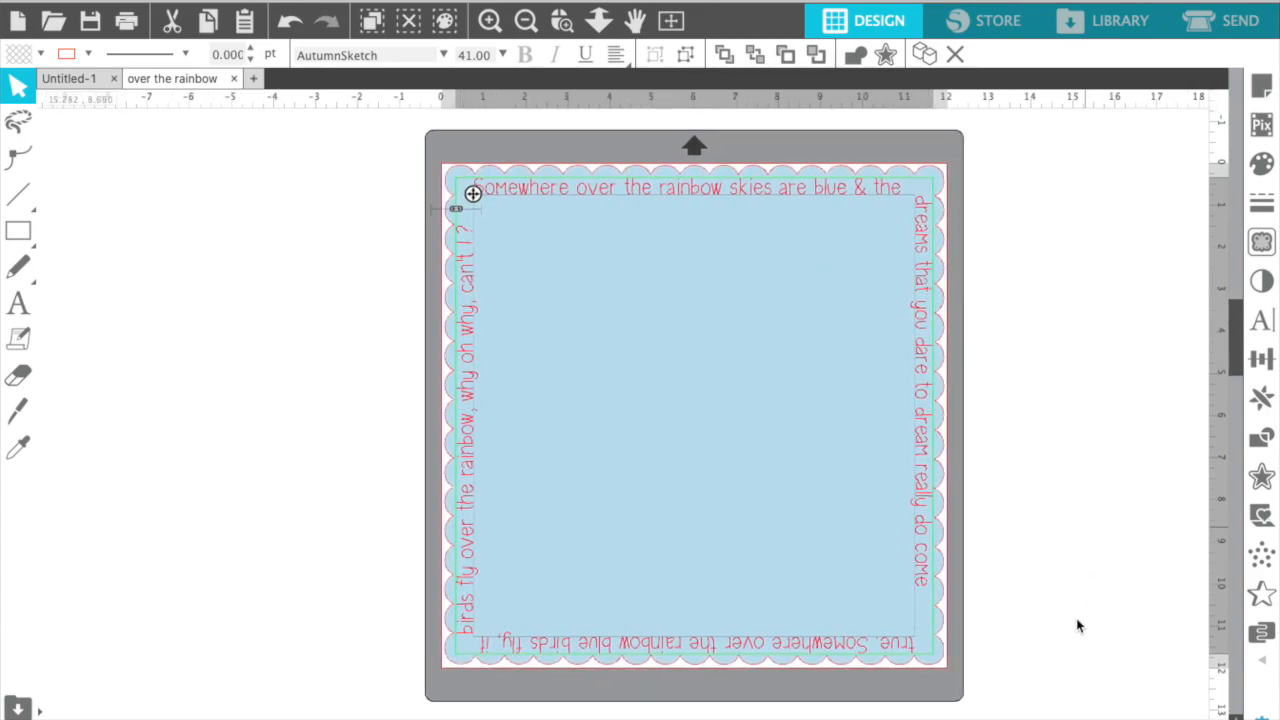
left_click(929, 607)
left_click(917, 198)
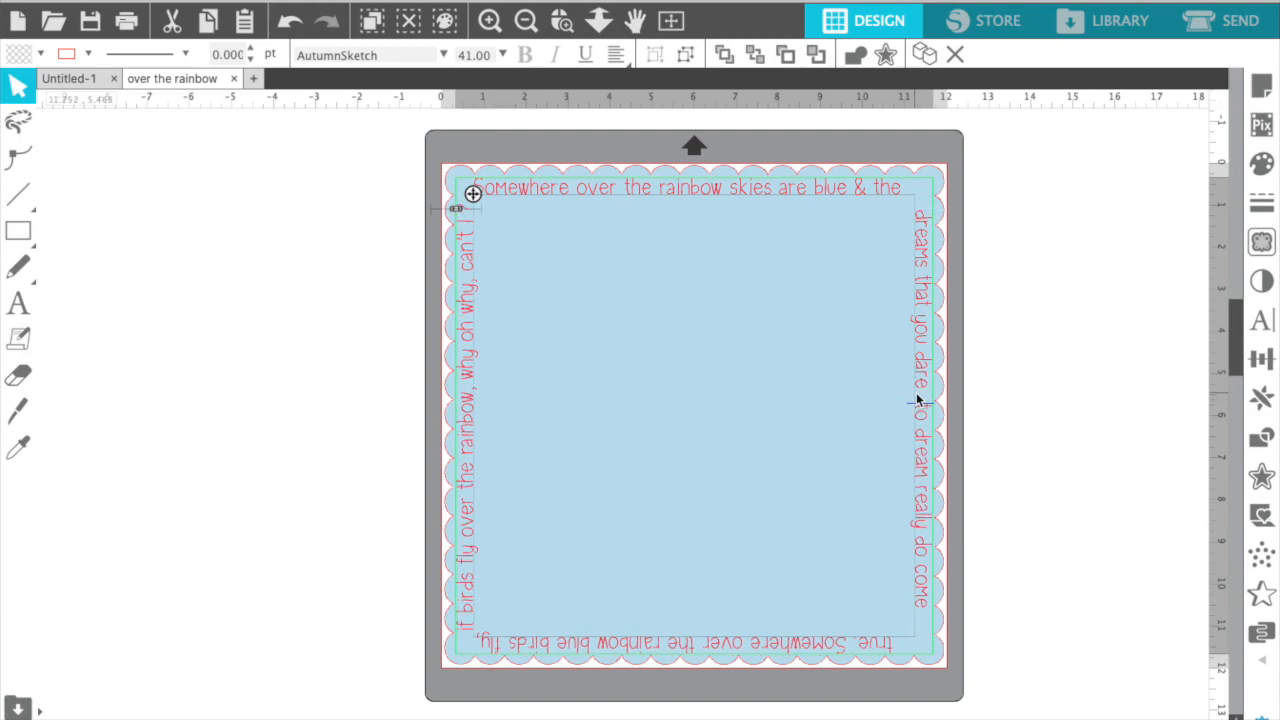
left_click(913, 481)
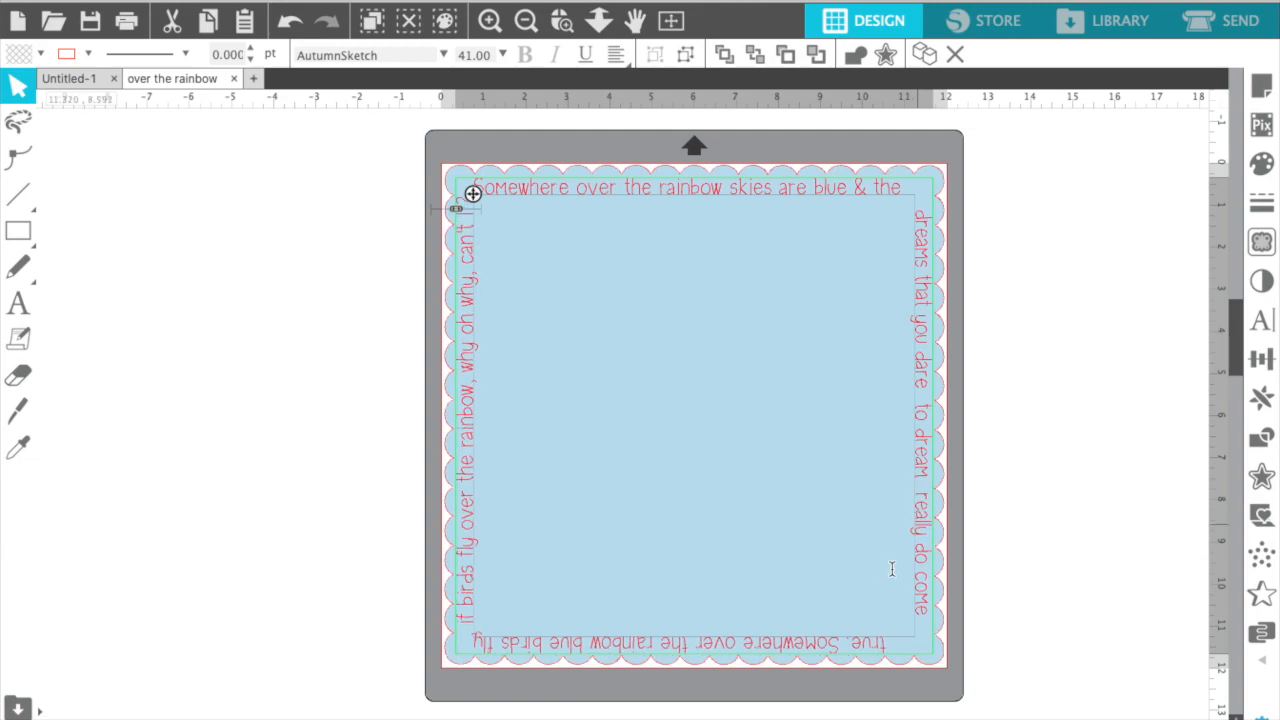
left_click(911, 644)
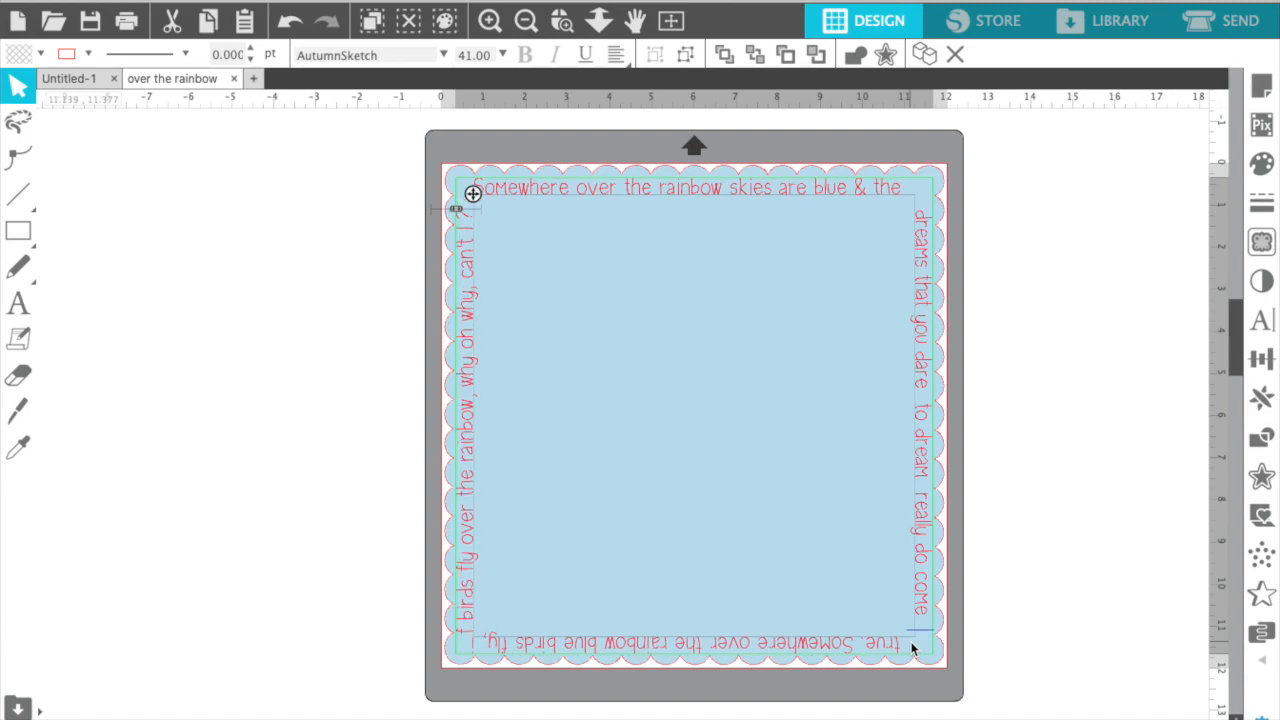
key("BackSpace")
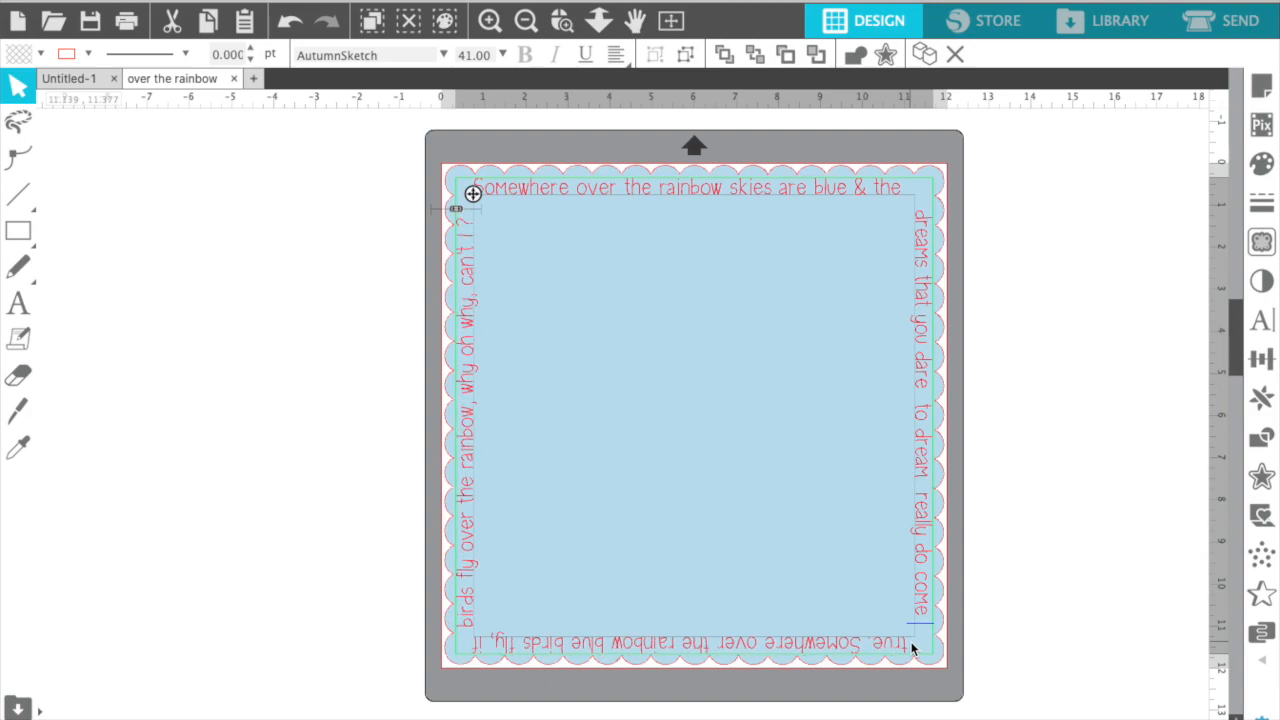
left_click(387, 583)
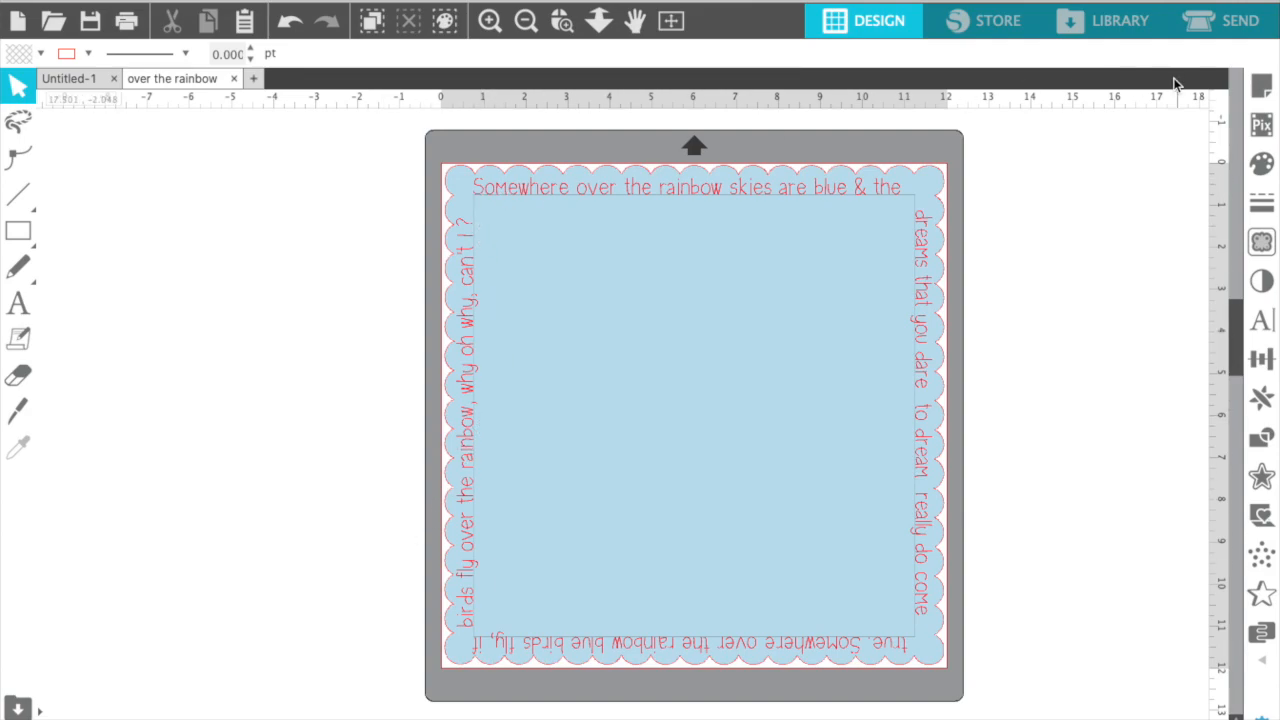
In the send settings, set the lyrics to No Sketch, then switch Tool 1's action to Cut and assign Cut to the scalloped border.
left_click(1246, 26)
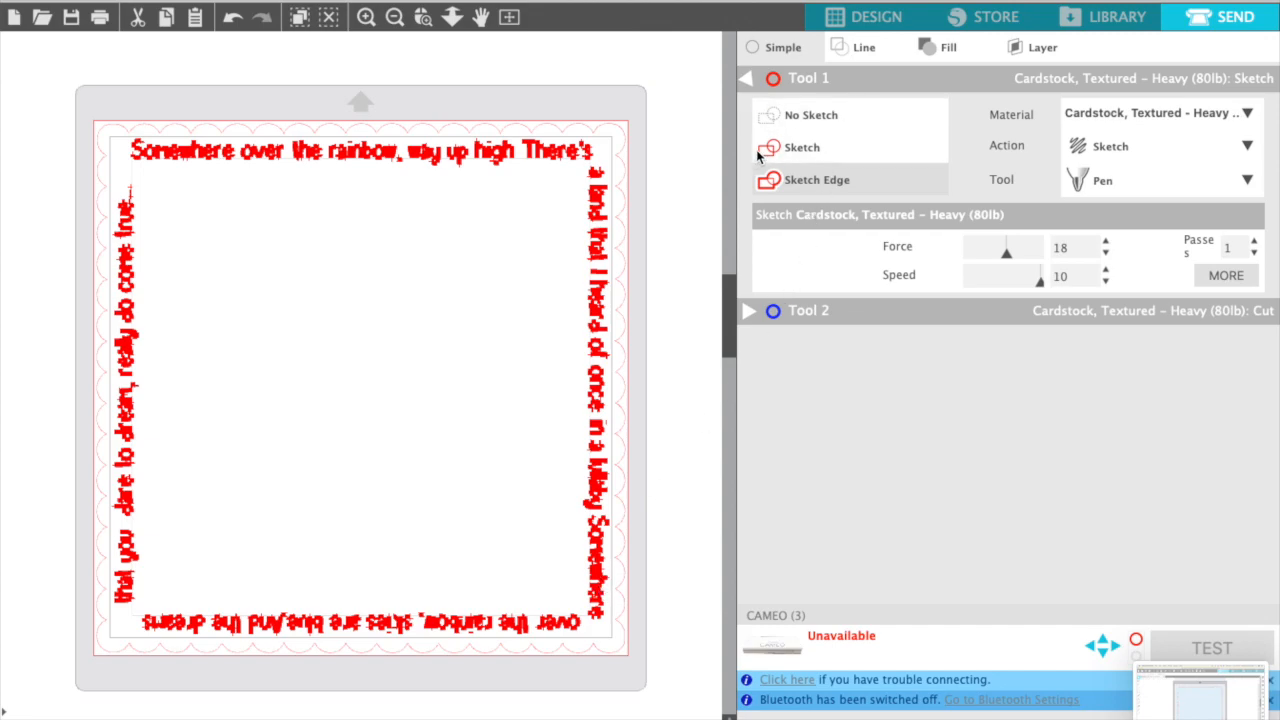
left_click(817, 118)
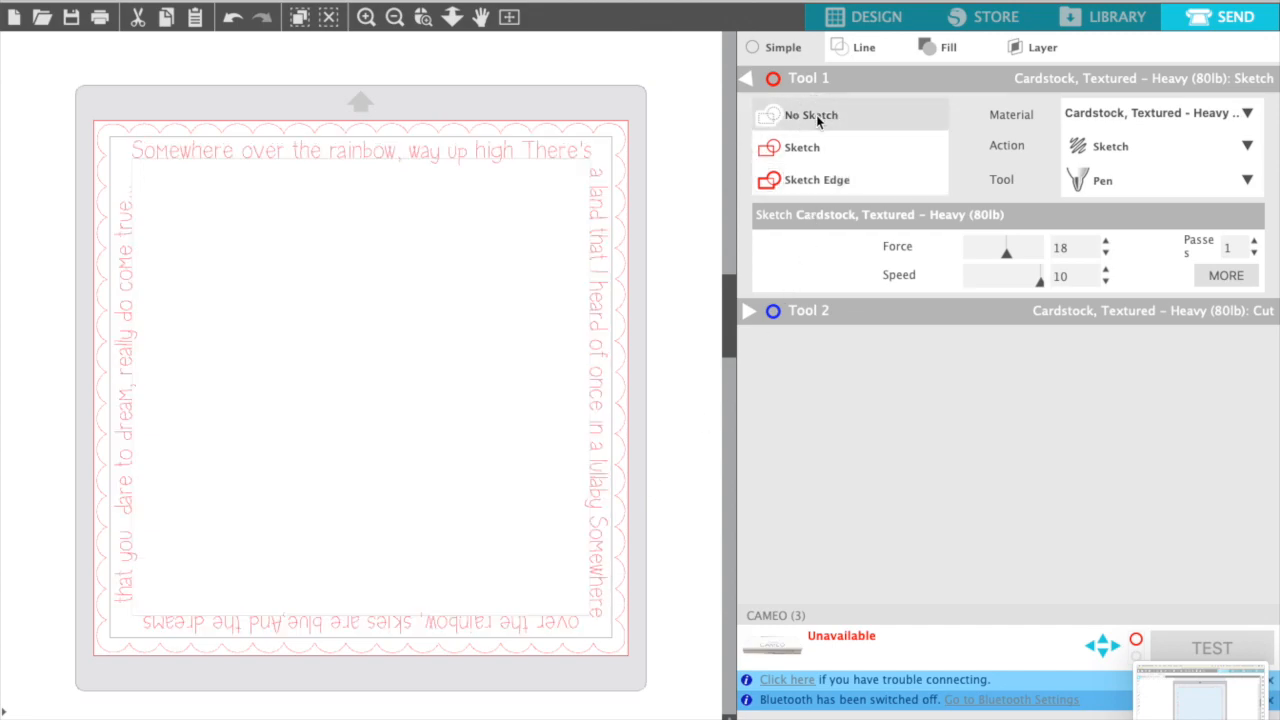
left_click(1104, 150)
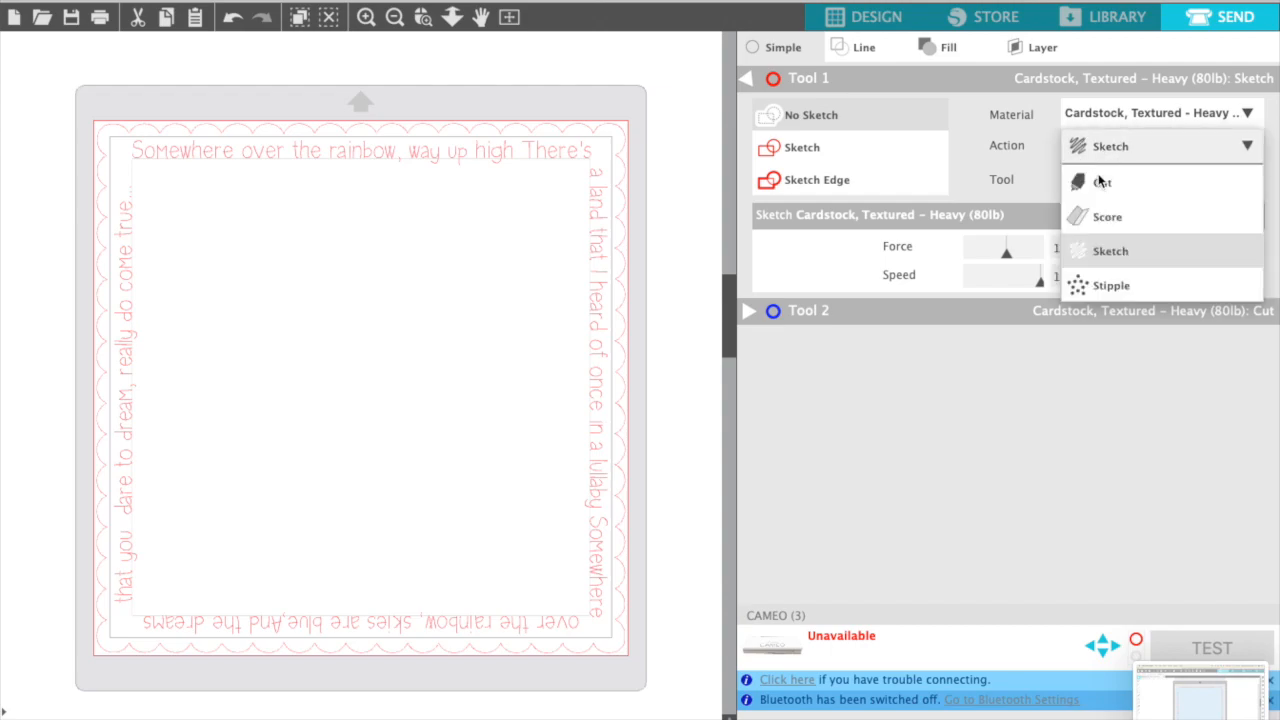
left_click(1095, 183)
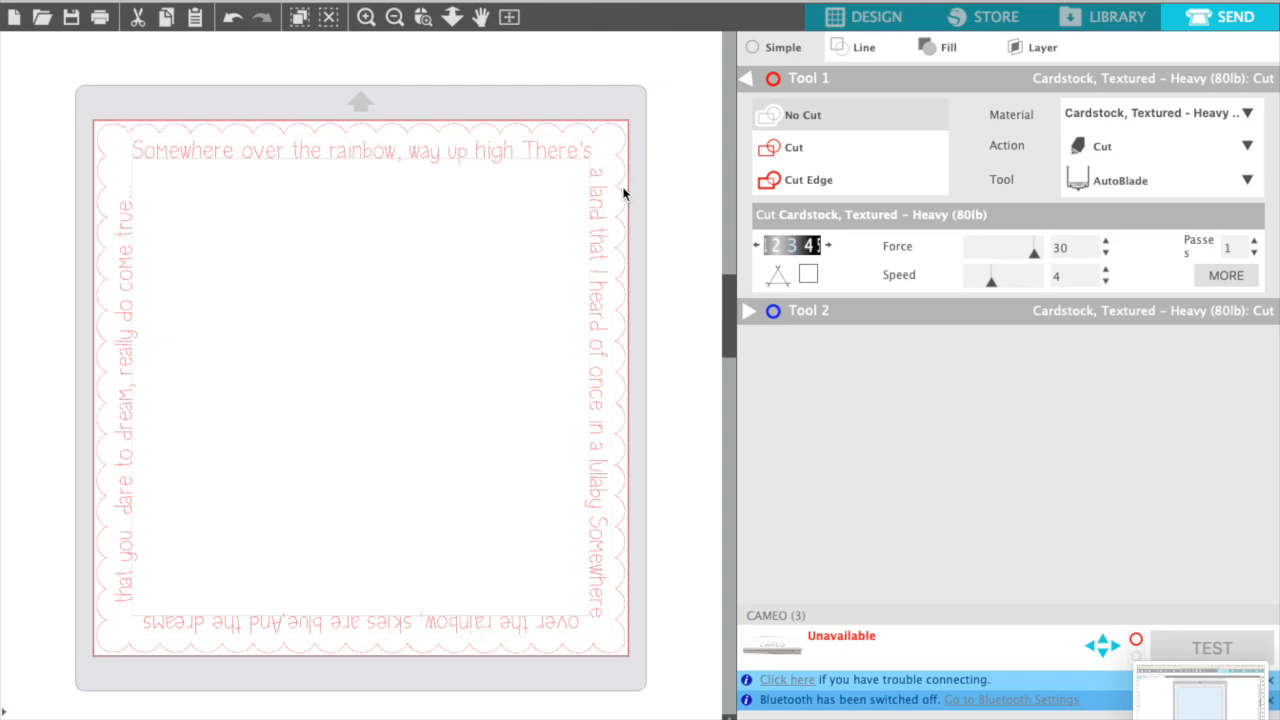
left_click(792, 149)
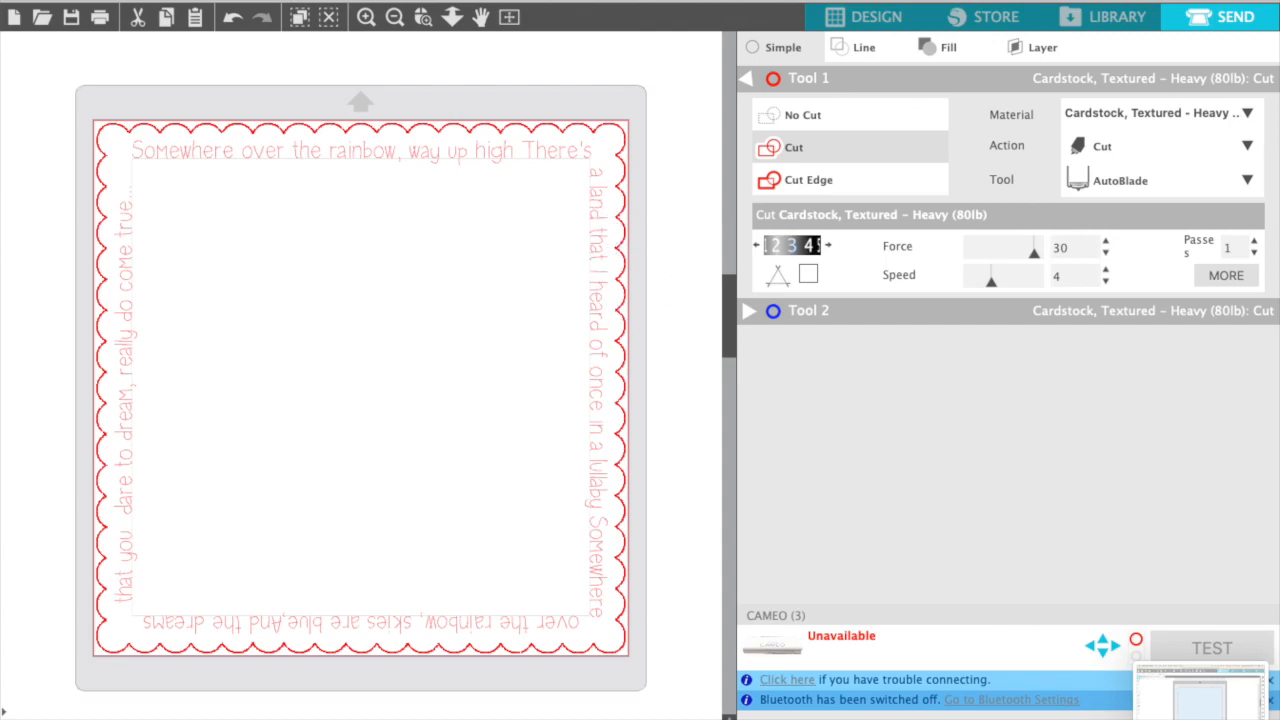
Return to the design workspace and close the fill color settings.
left_click(878, 20)
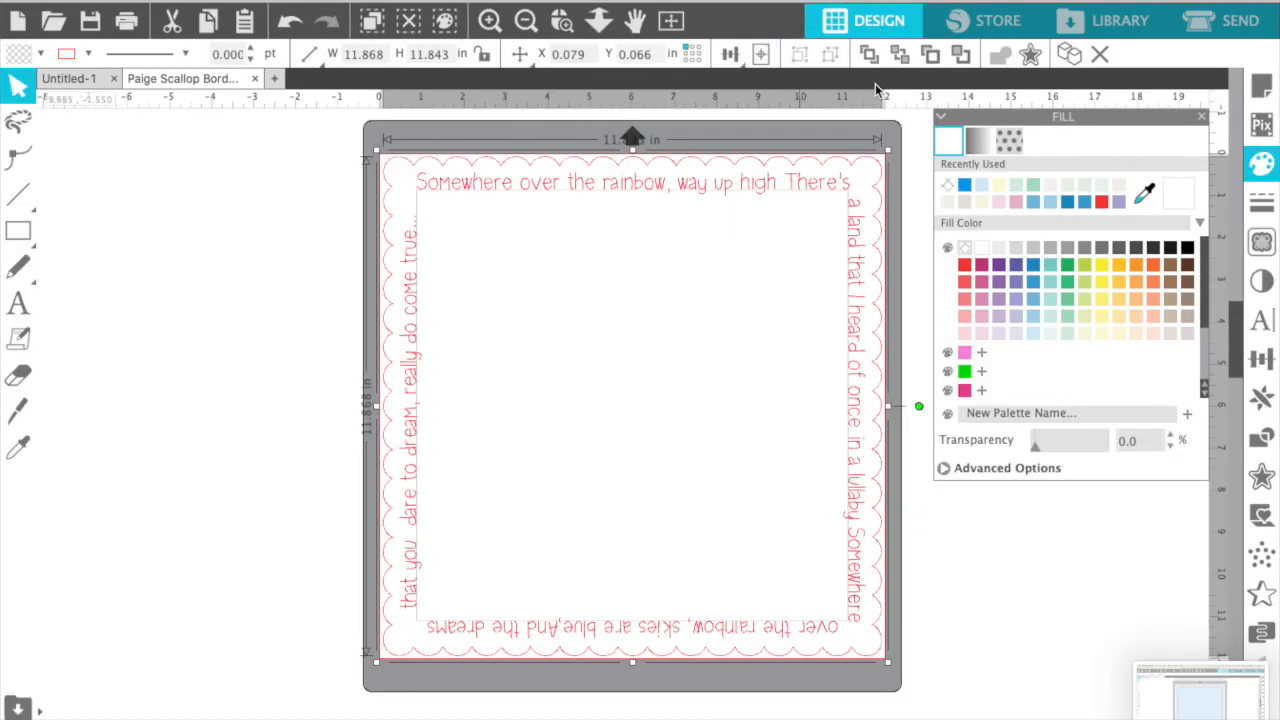
left_click(1201, 117)
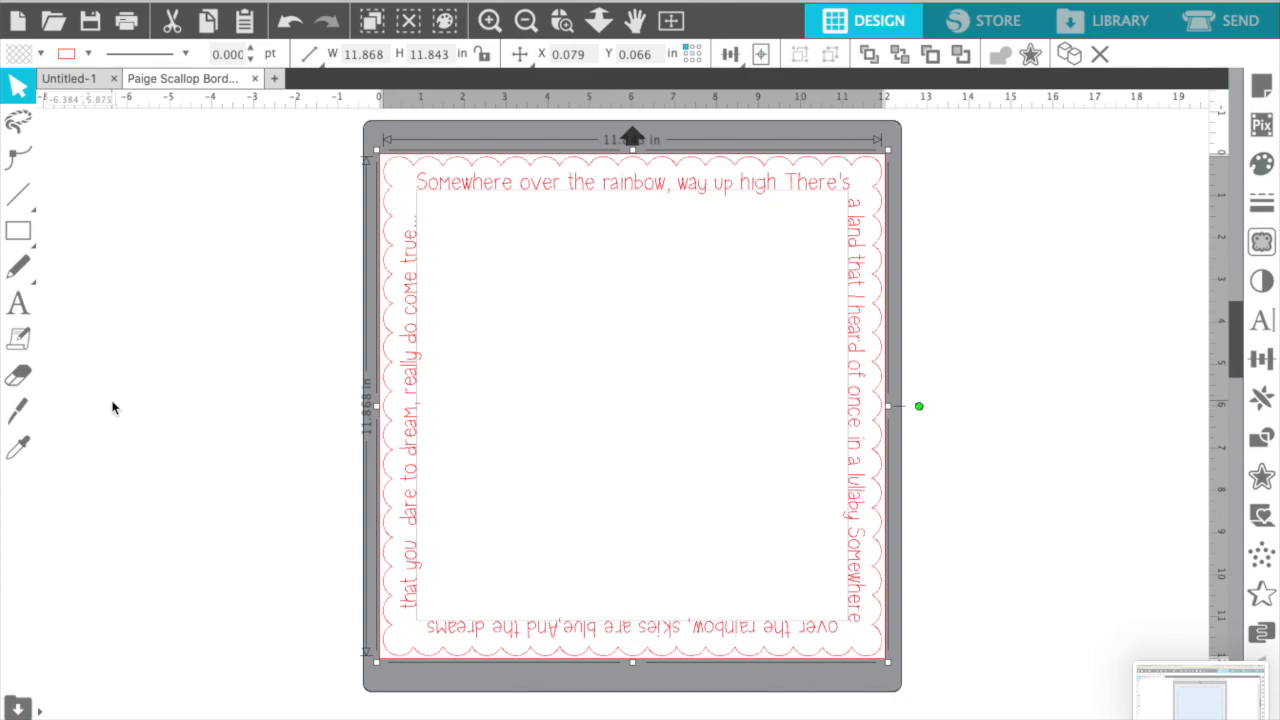
key("super+shift+5")
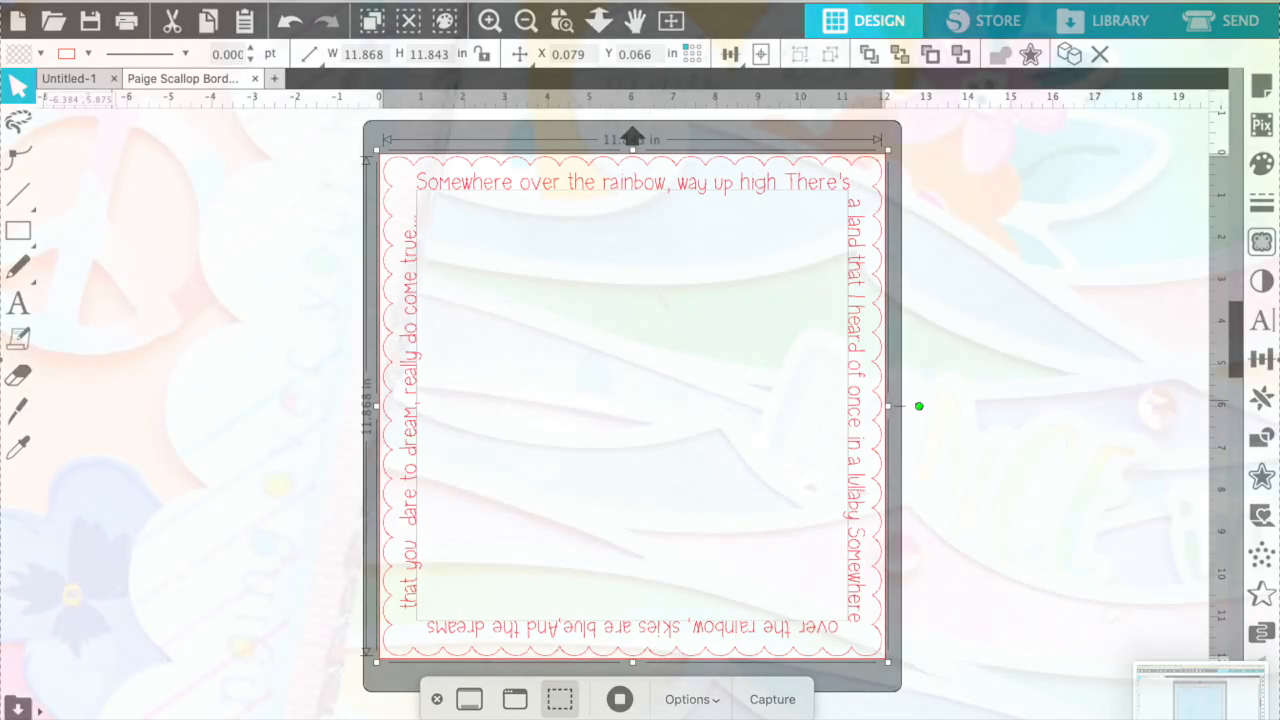